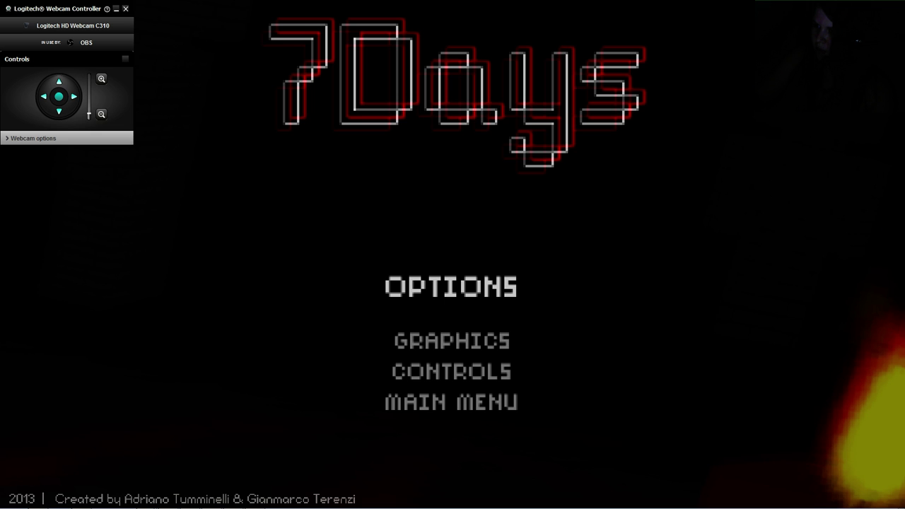
# Close the webcam controller, return to the main menu and start a new game
pyautogui.click(116, 9)
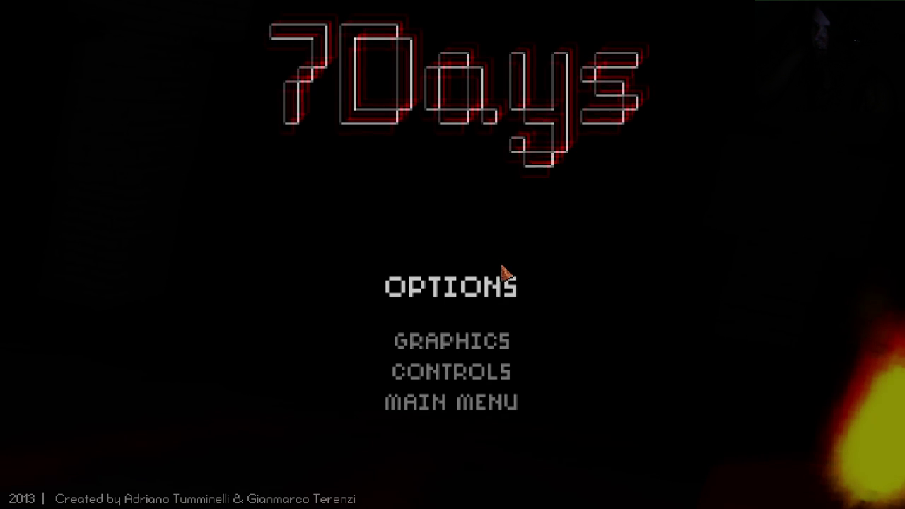
pyautogui.click(481, 406)
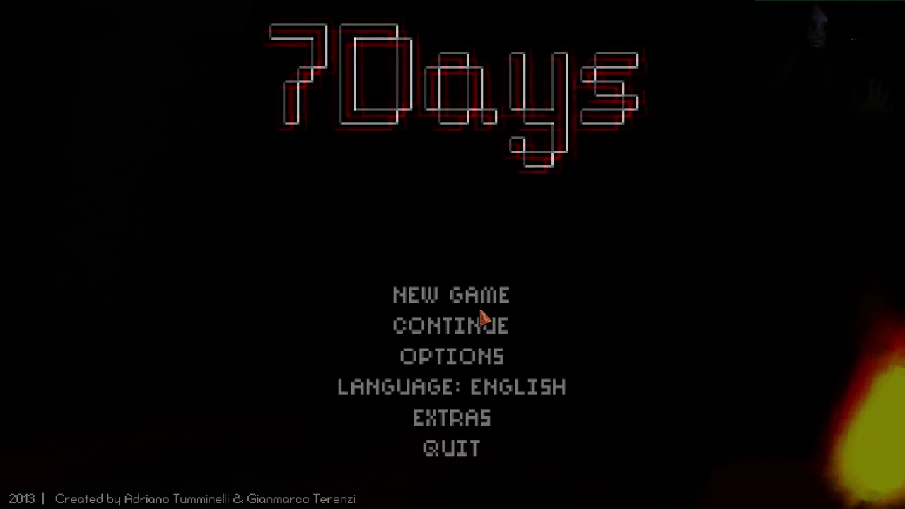
pyautogui.click(479, 297)
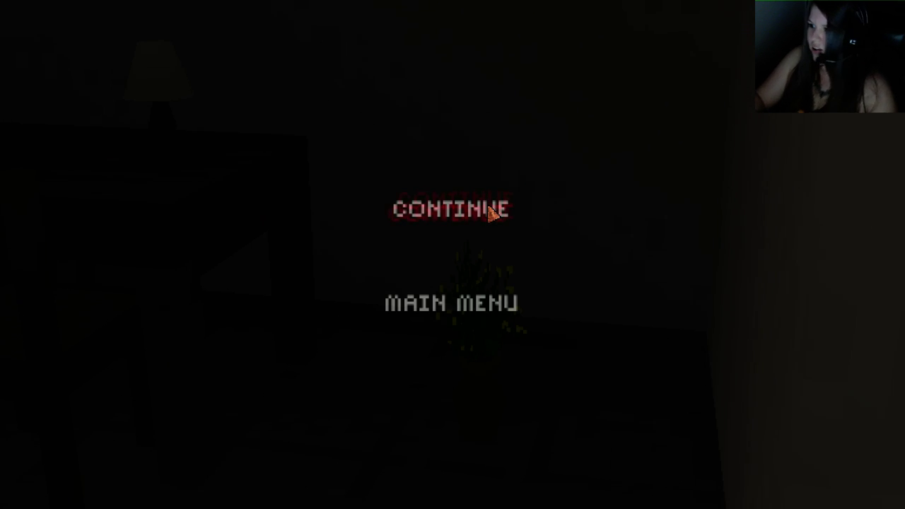
# Resume the game and go through the wooden door into the dark room
pyautogui.click(491, 214)
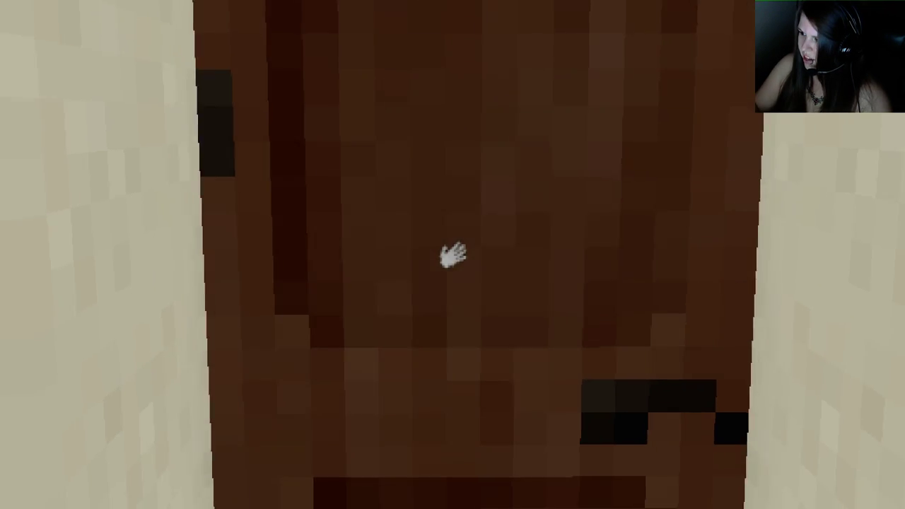
pyautogui.click(453, 255)
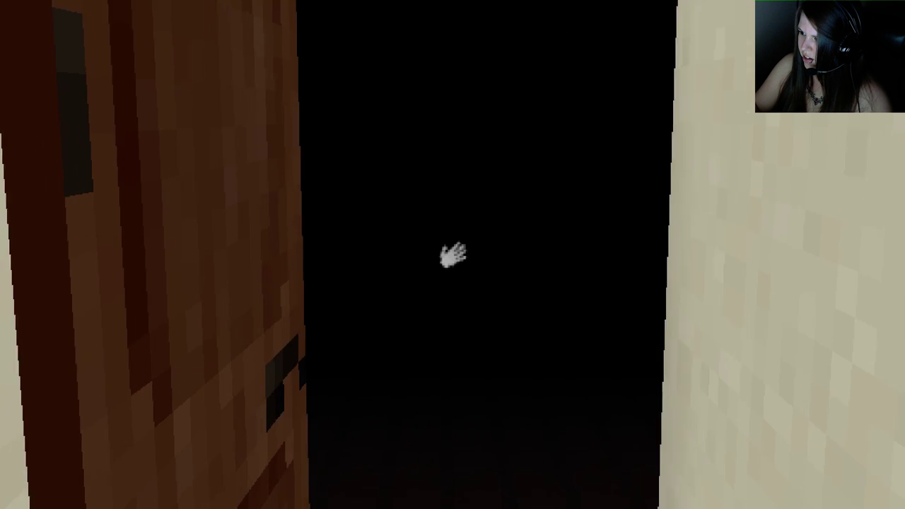
pyautogui.press('w')
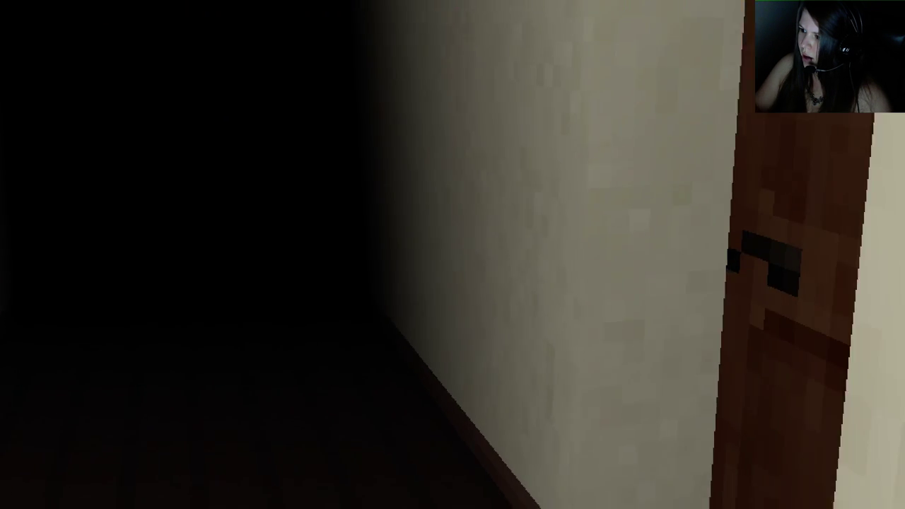
pyautogui.press('w')
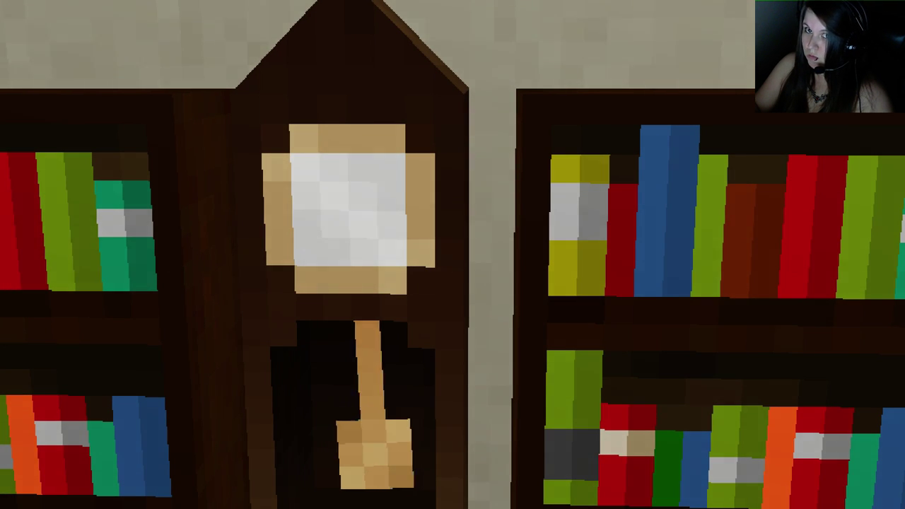
# Walk the hallway past the bookshelf and clock up to the next door
pyautogui.press('s')
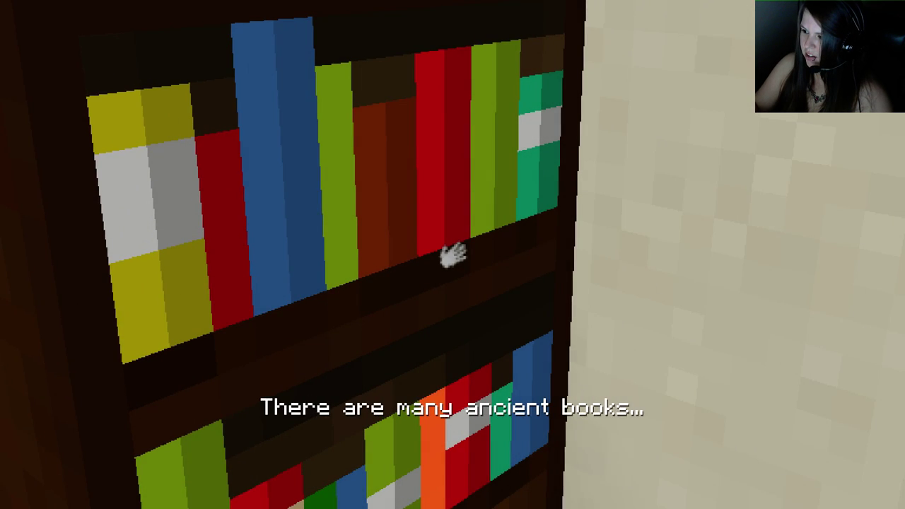
pyautogui.press('s')
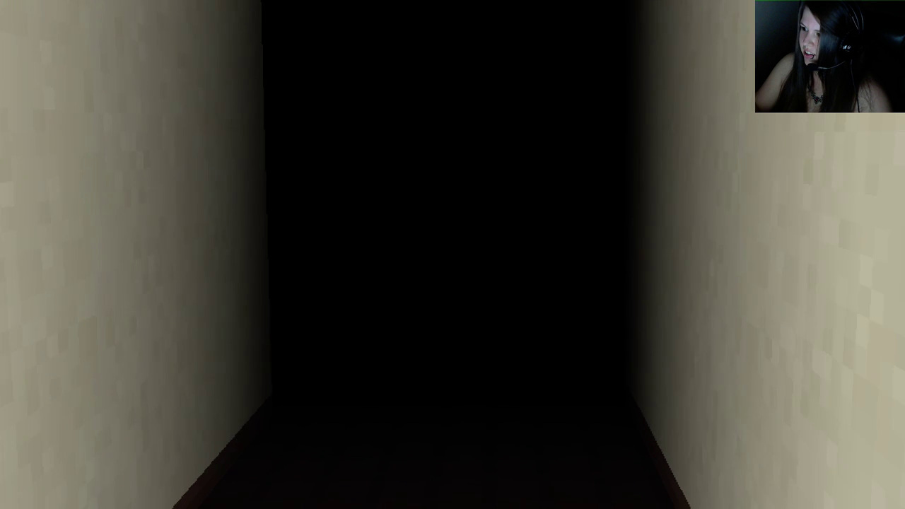
pyautogui.press('w')
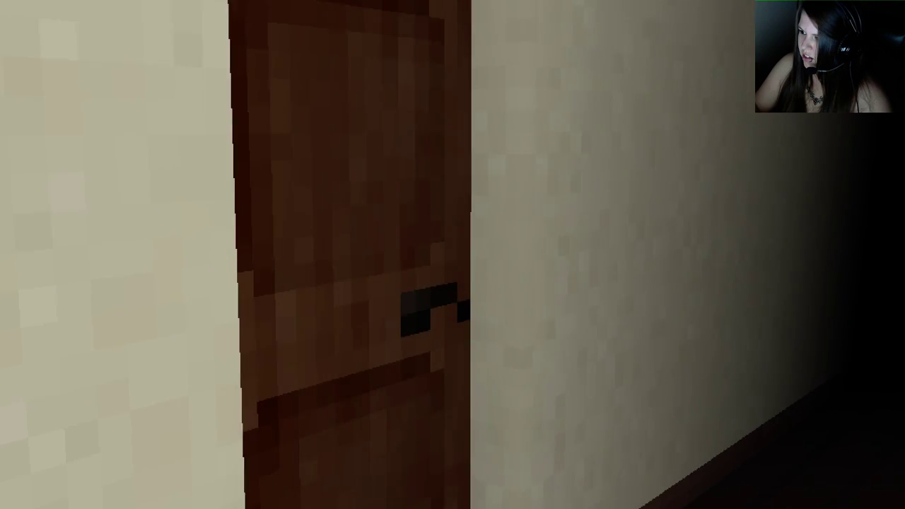
# Try opening the hallway door
pyautogui.click(452, 254)
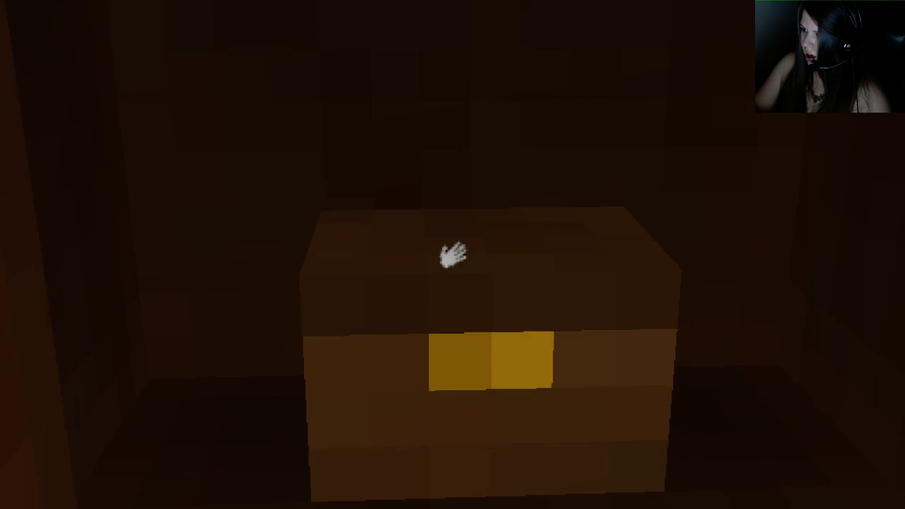
# Examine the chest's three-letter lock and enter the code S-A-J
pyautogui.click(452, 254)
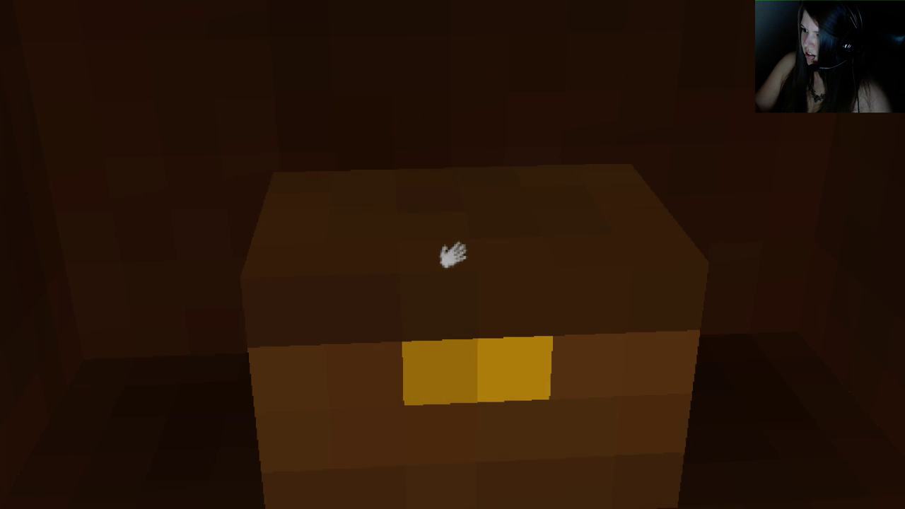
pyautogui.click(452, 254)
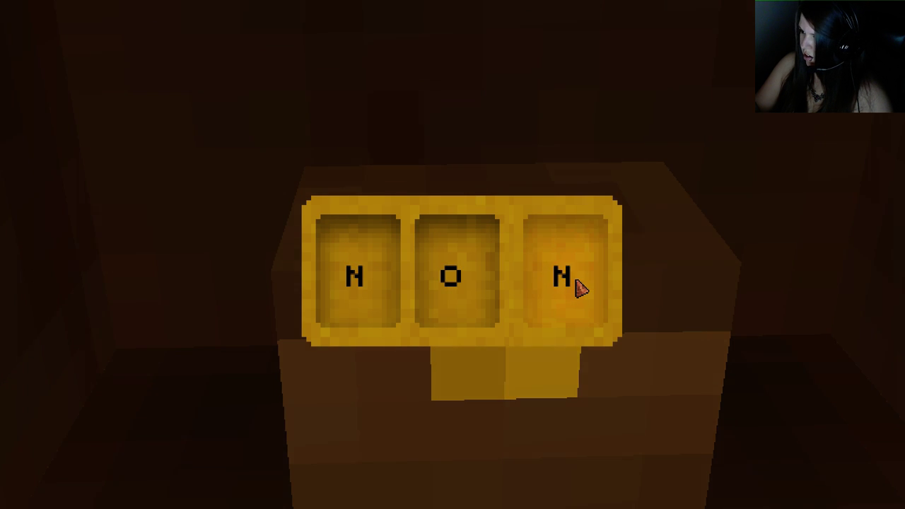
pyautogui.click(557, 370)
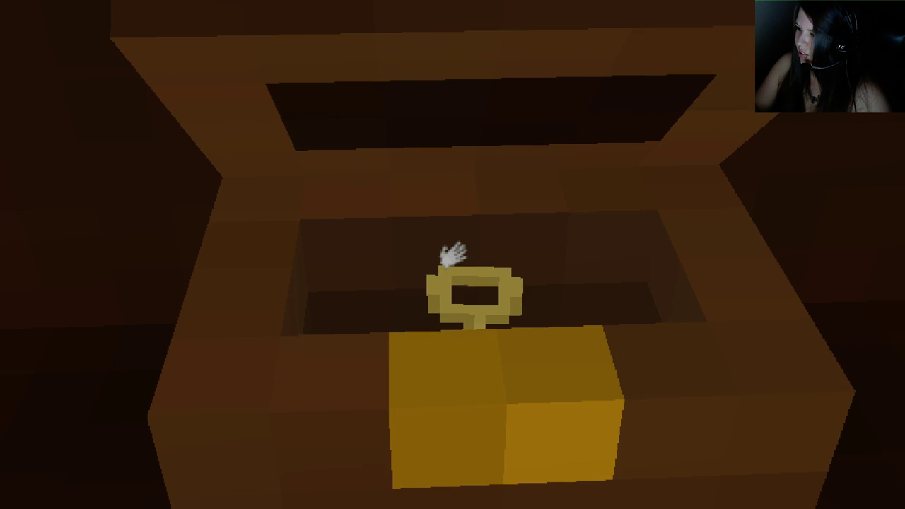
# Take the item from the open chest, then try the stuck and wooden doors
pyautogui.click(453, 253)
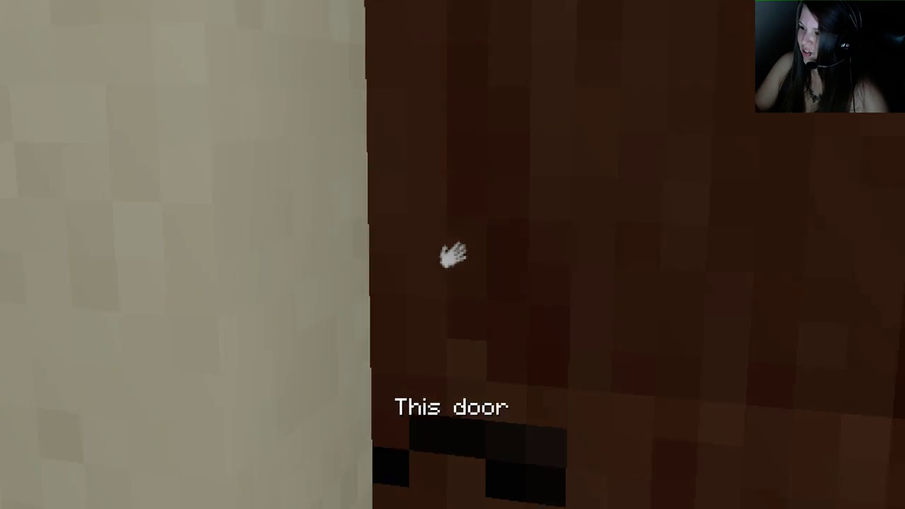
pyautogui.click(452, 255)
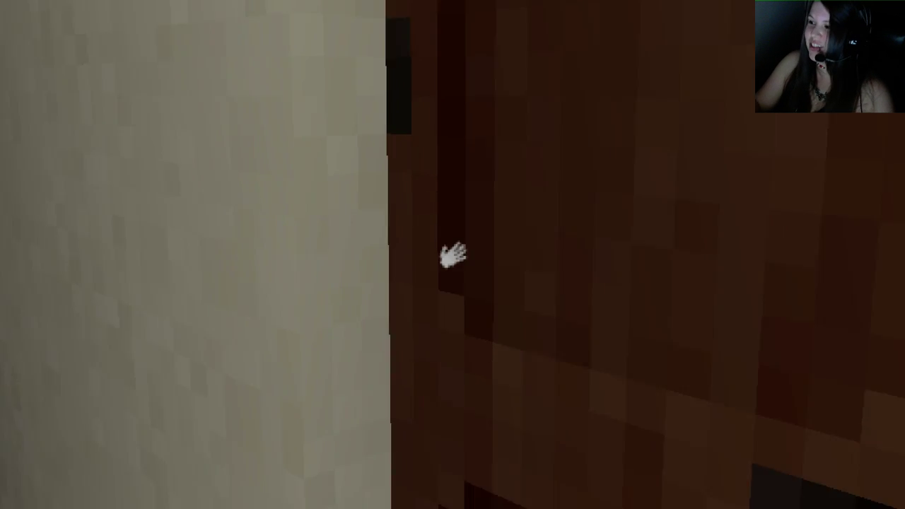
pyautogui.click(452, 254)
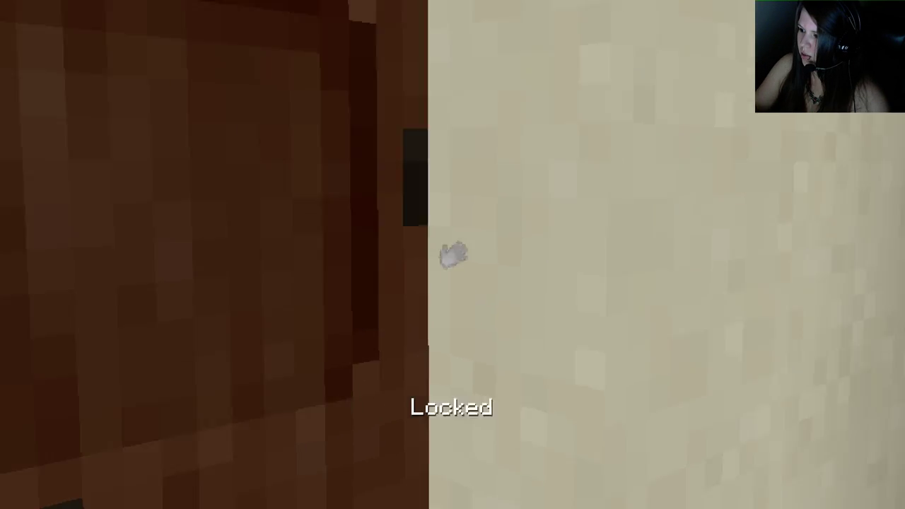
# Walk past the grandfather clock toward the dark open doorway
pyautogui.press('w')
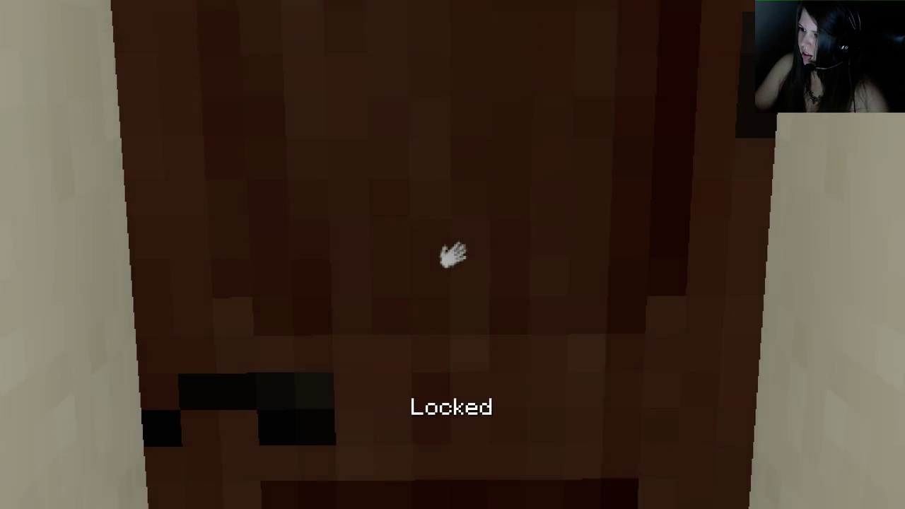
pyautogui.press('w')
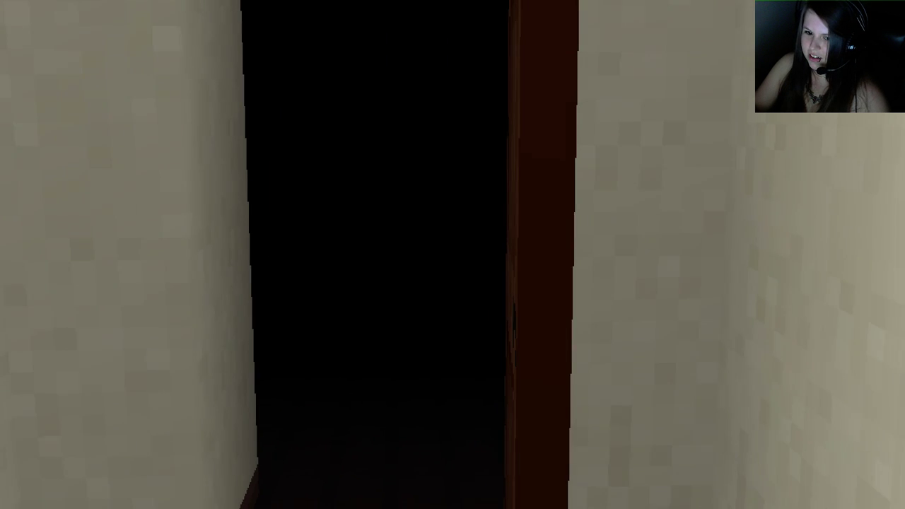
pyautogui.press('w')
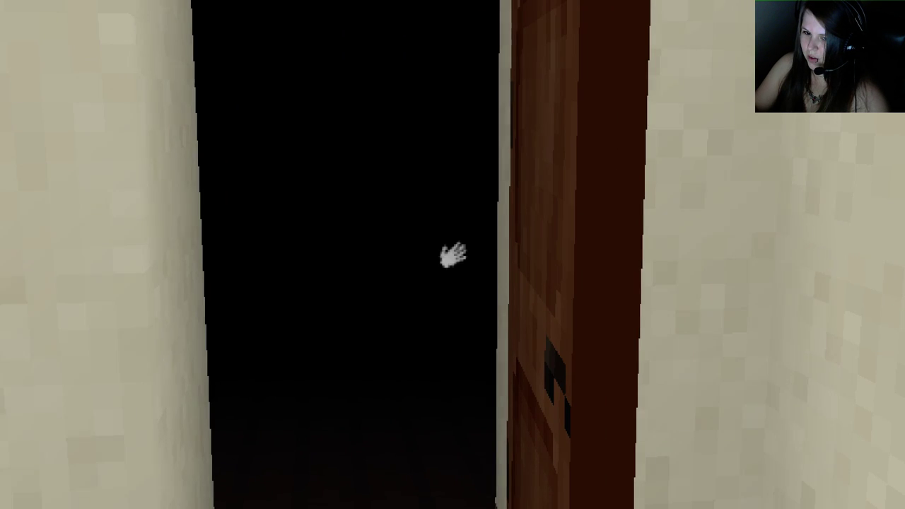
# Go through the wooden door and try the dark door, which is locked
pyautogui.click(452, 254)
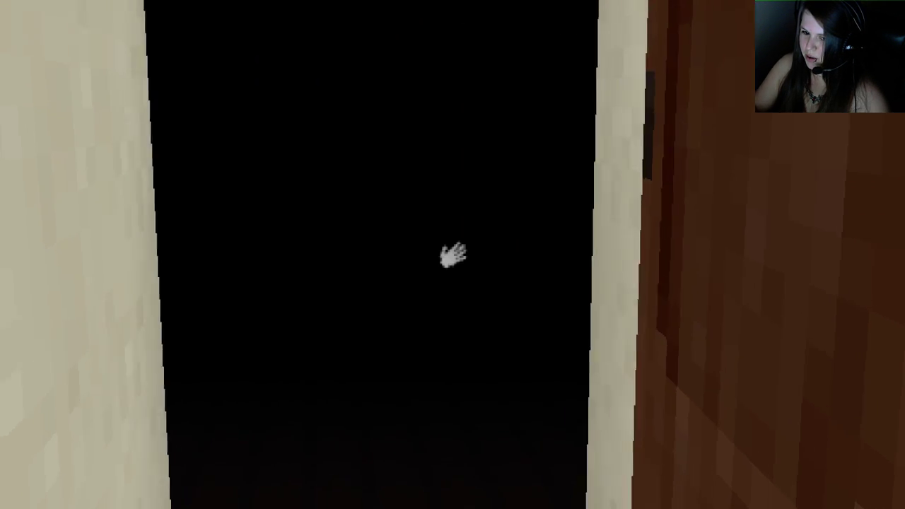
pyautogui.press('w')
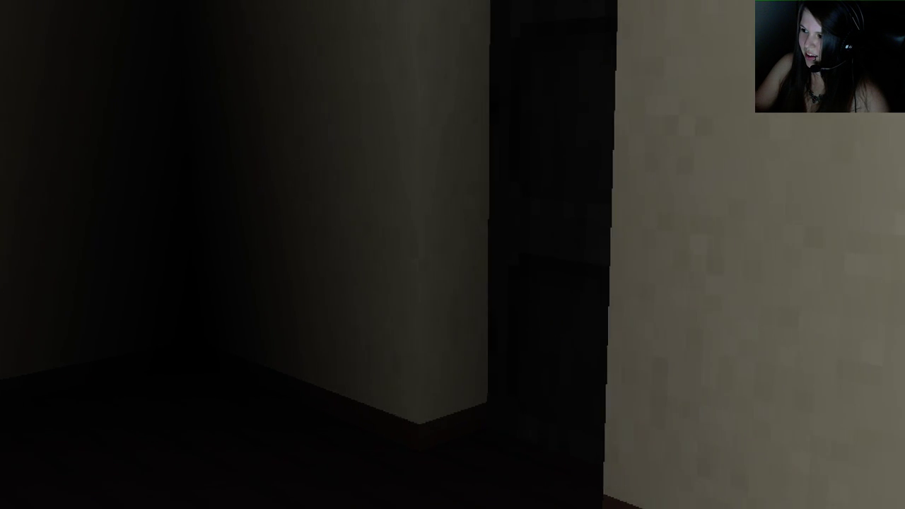
pyautogui.press('w')
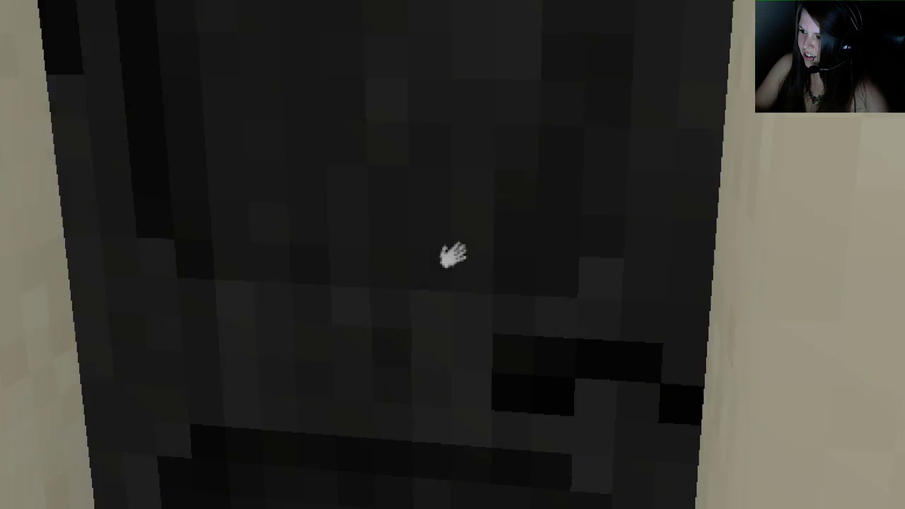
pyautogui.click(452, 254)
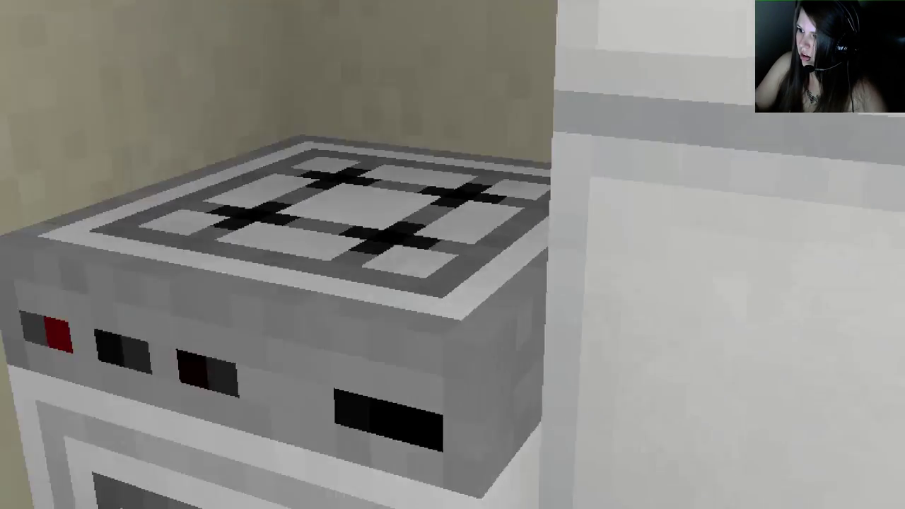
# Reopen the wooden door and walk back into the dark hallway
pyautogui.press('w')
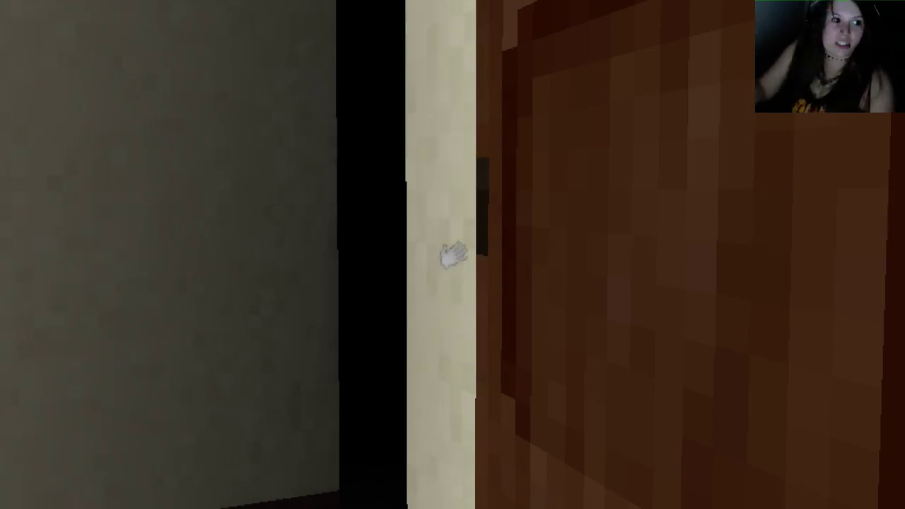
pyautogui.click(453, 255)
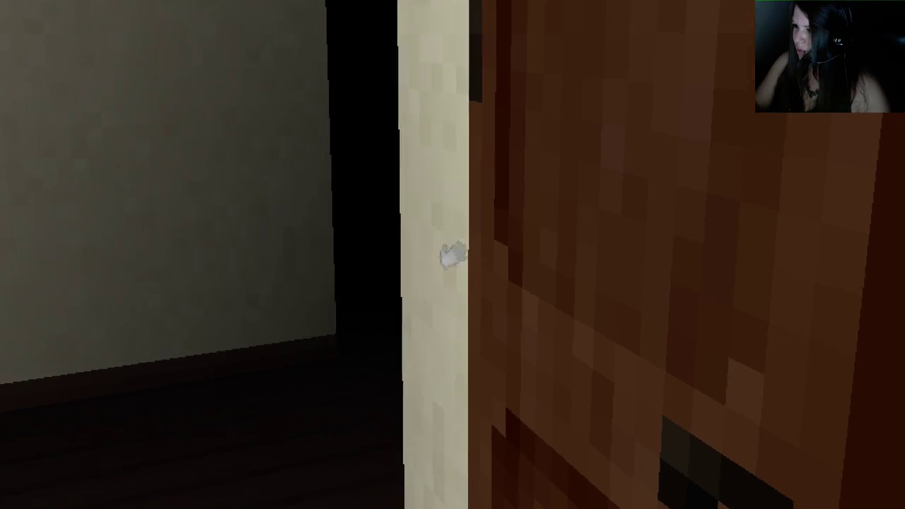
pyautogui.press('w')
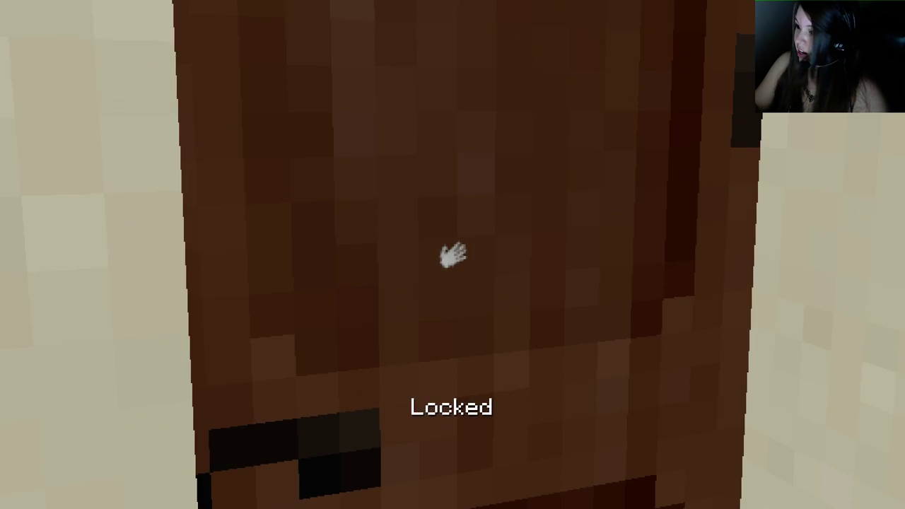
pyautogui.press('s')
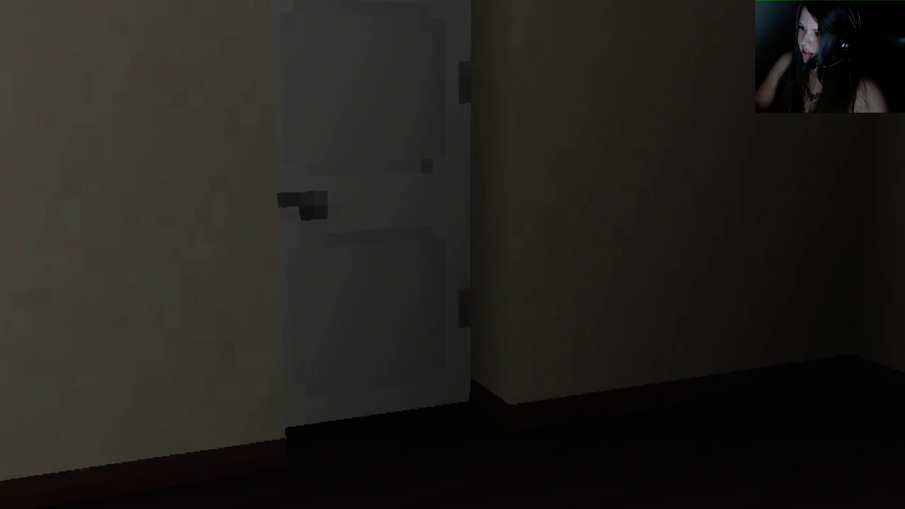
# Try the white and dark doors, then pause the game
pyautogui.press('w')
pyautogui.click(452, 254)
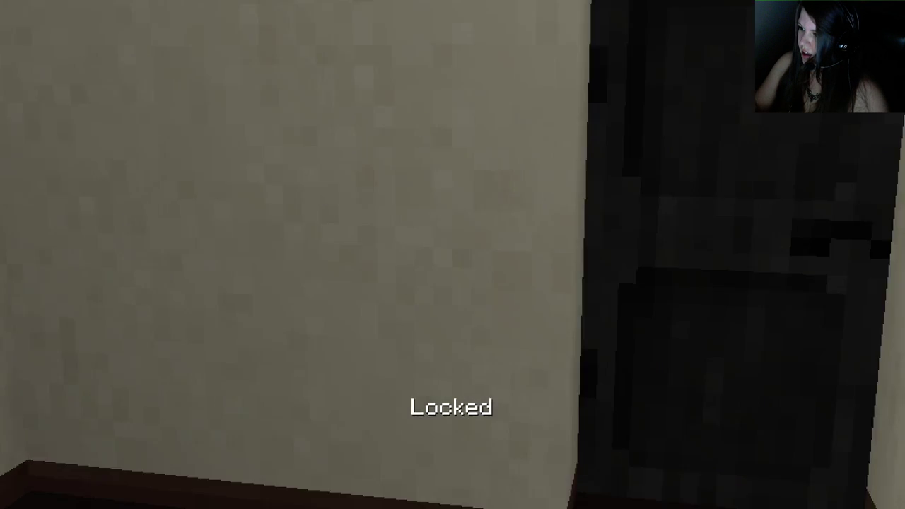
pyautogui.press('w')
pyautogui.click(452, 255)
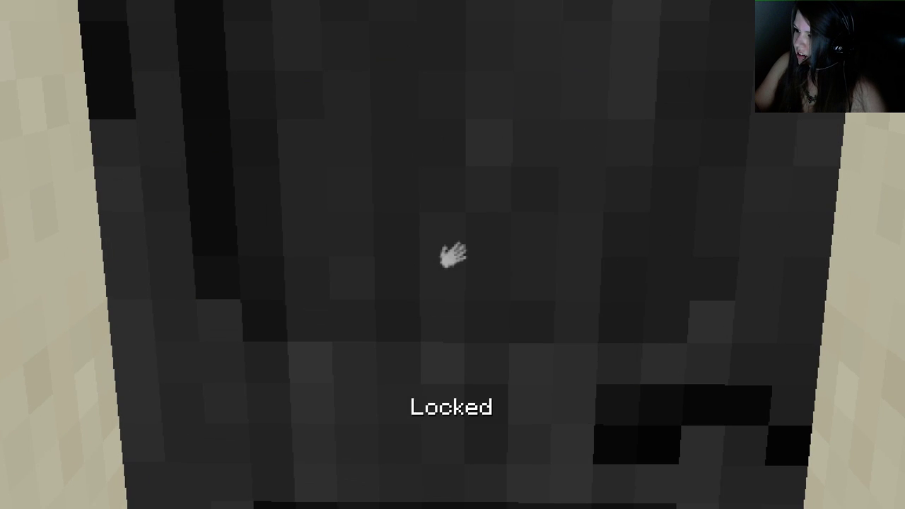
pyautogui.press('Escape')
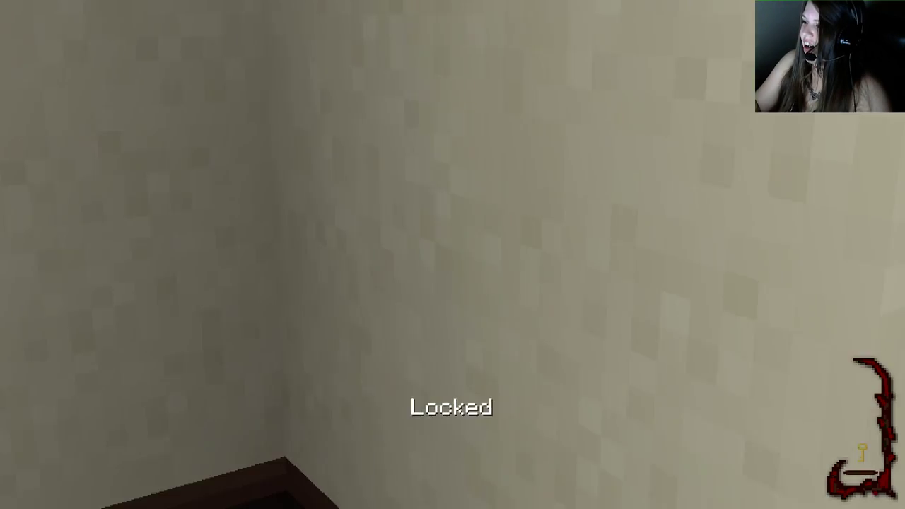
# Walk down the dark hallway, open the brown door and step through to the bookshelf
pyautogui.press('w')
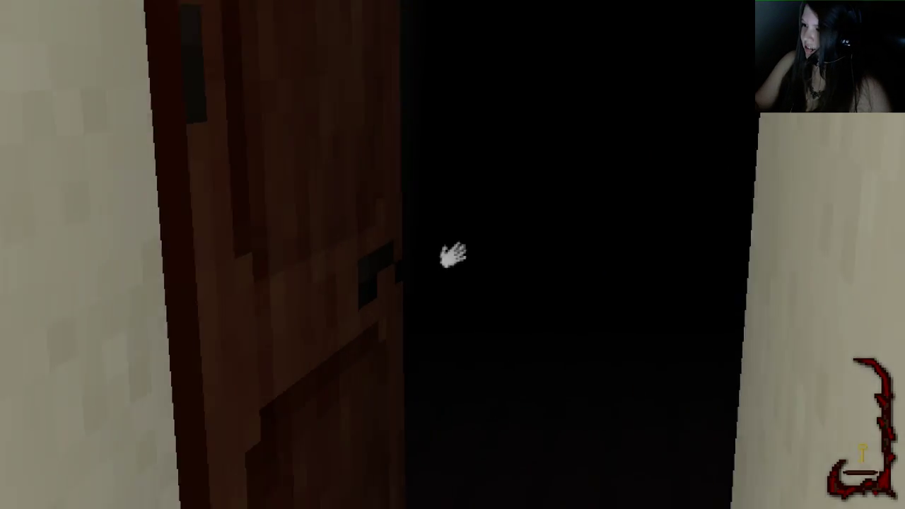
pyautogui.press('w')
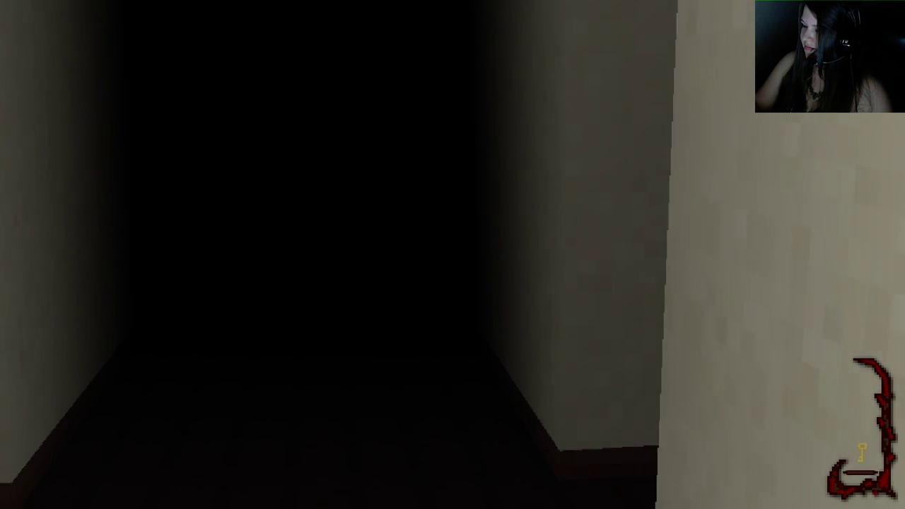
pyautogui.press('w')
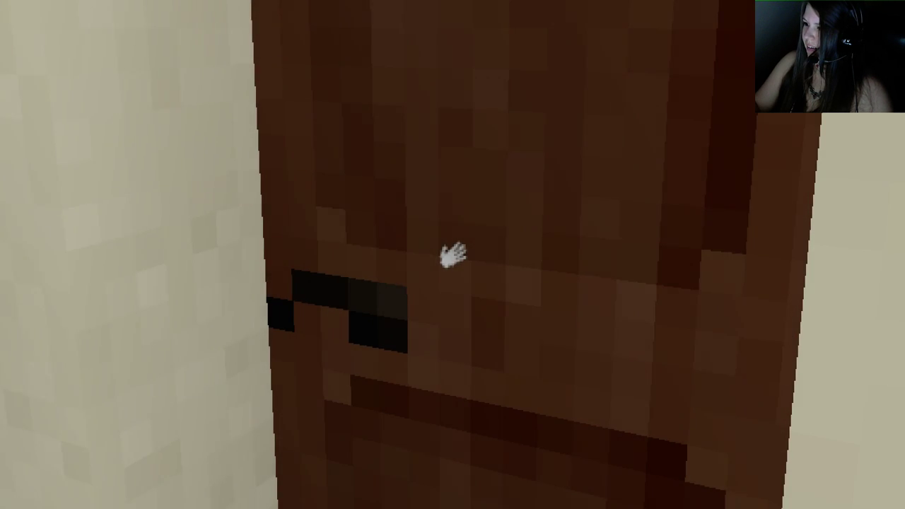
pyautogui.click(453, 254)
pyautogui.press('w')
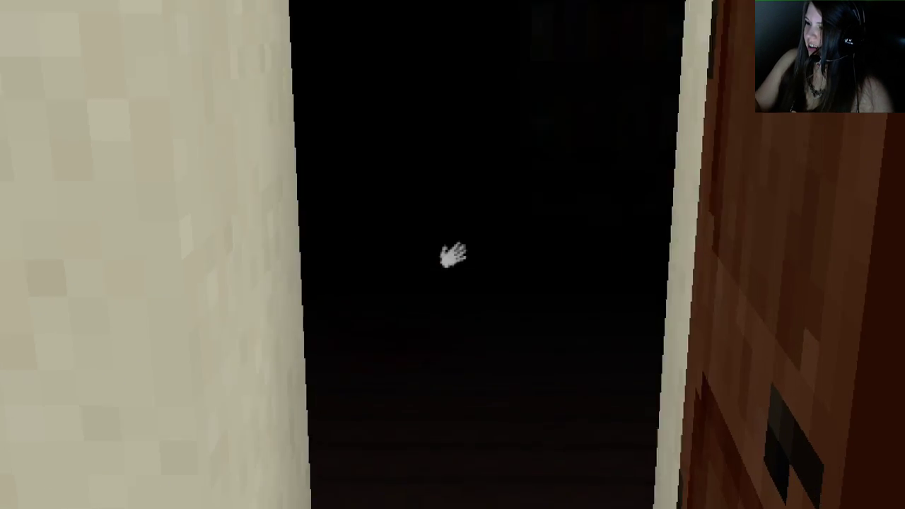
pyautogui.press('w')
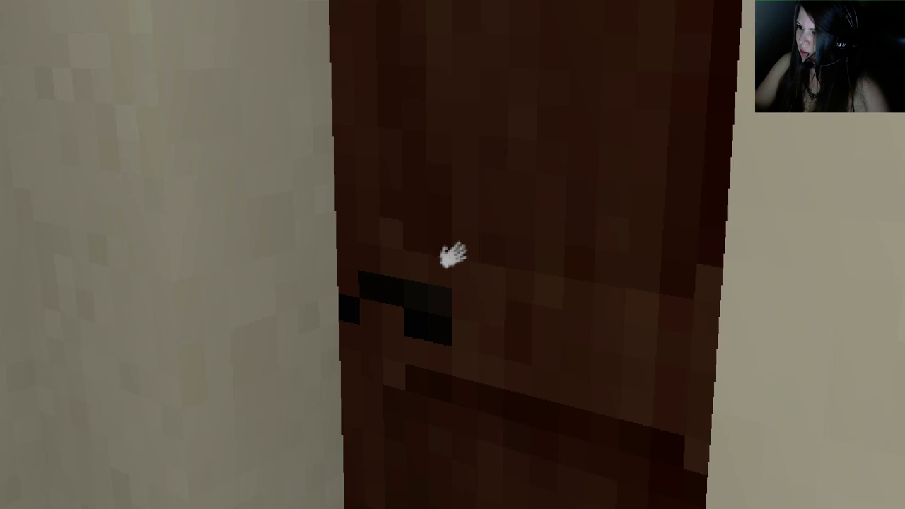
# Try the stuck and dark doors, then bring up the carried key at the white door
pyautogui.click(452, 255)
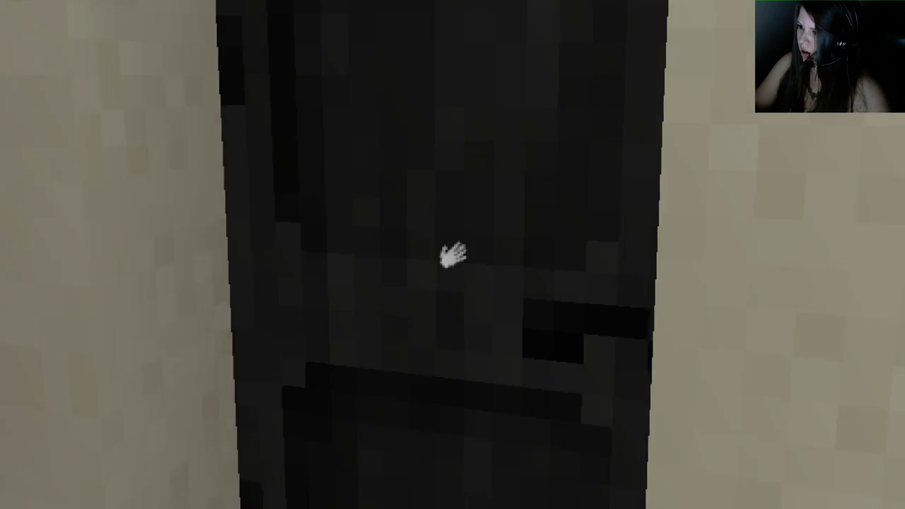
pyautogui.click(452, 255)
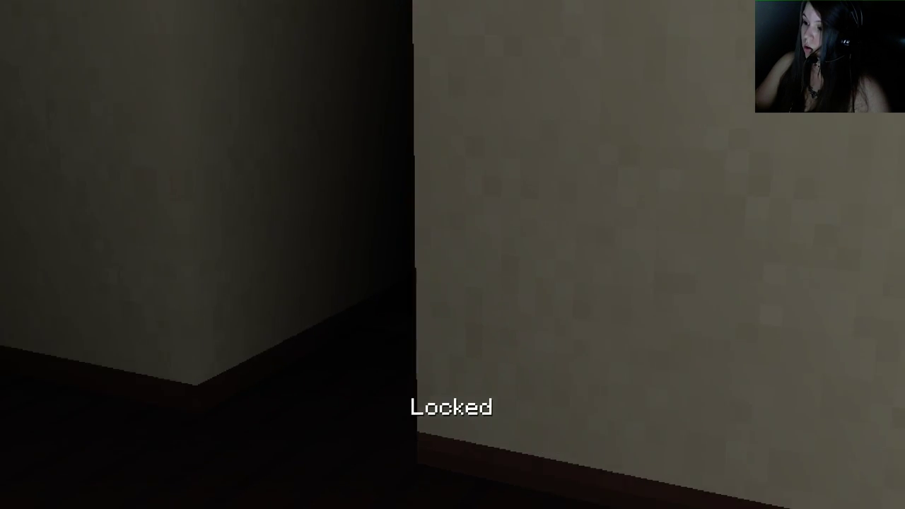
pyautogui.press('w')
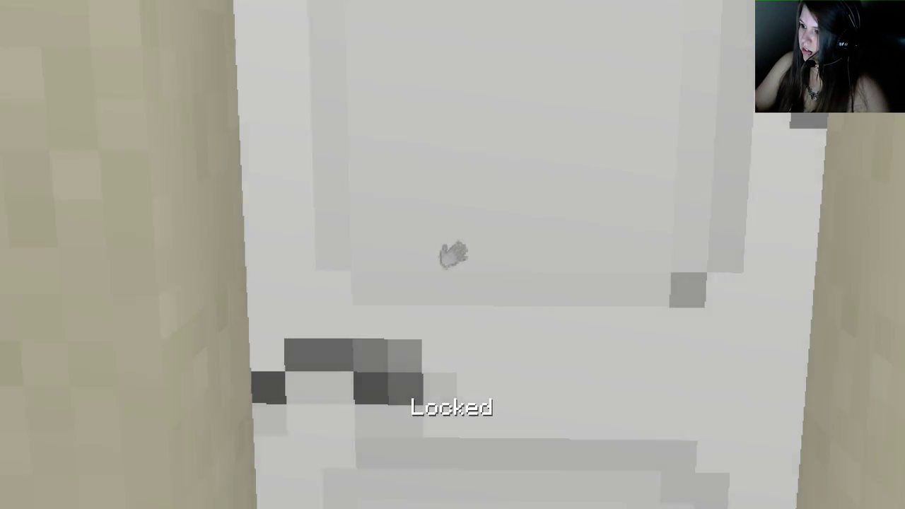
pyautogui.press('Tab')
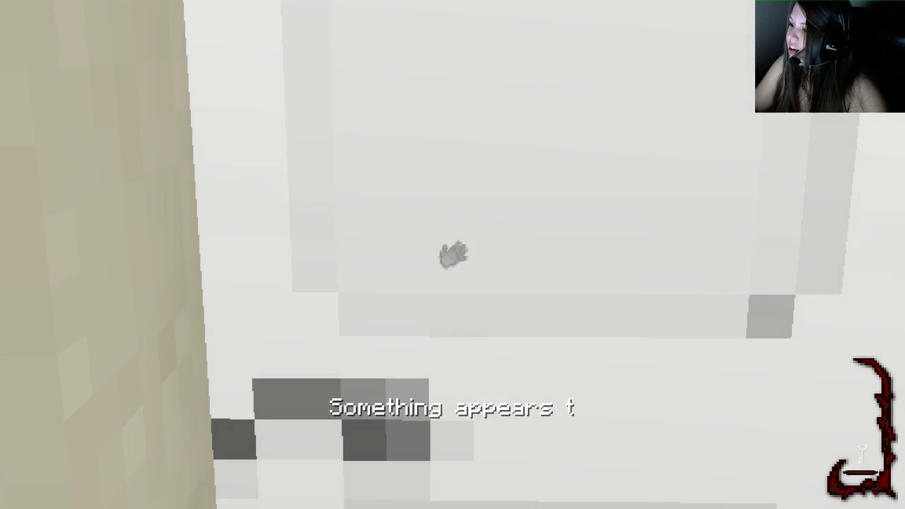
# Try the door ahead, then the brown and white doors, which stay locked
pyautogui.press('s')
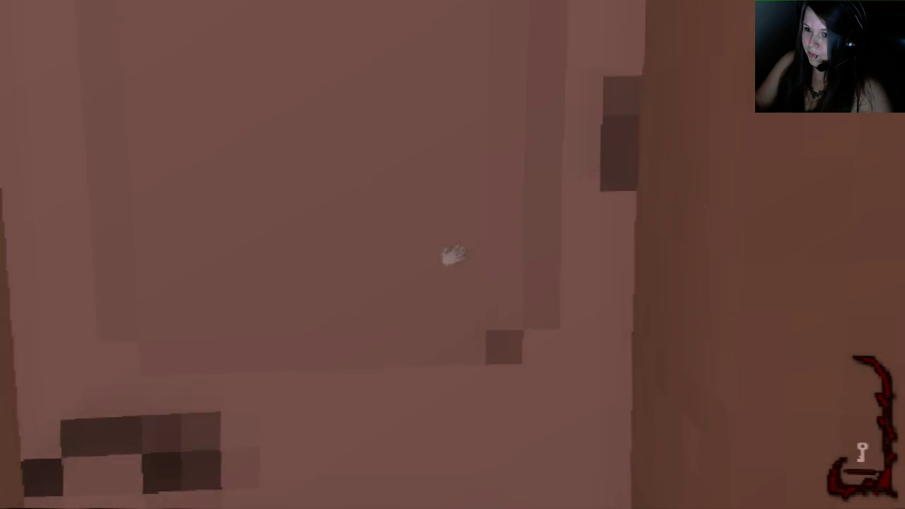
pyautogui.click(453, 254)
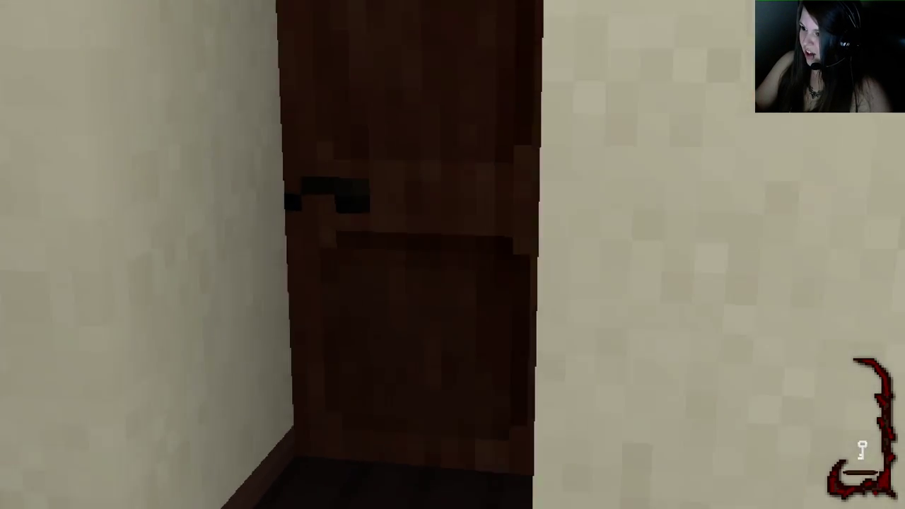
pyautogui.press('w')
pyautogui.click(452, 255)
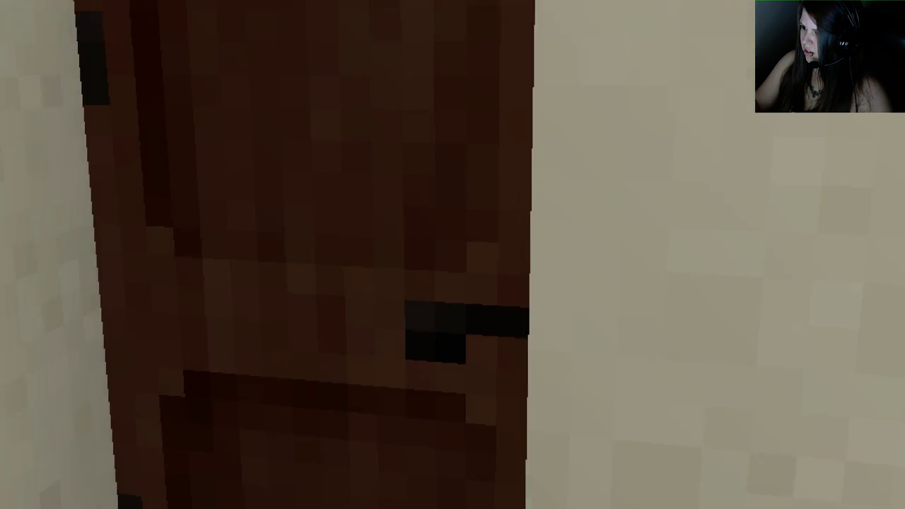
pyautogui.click(453, 254)
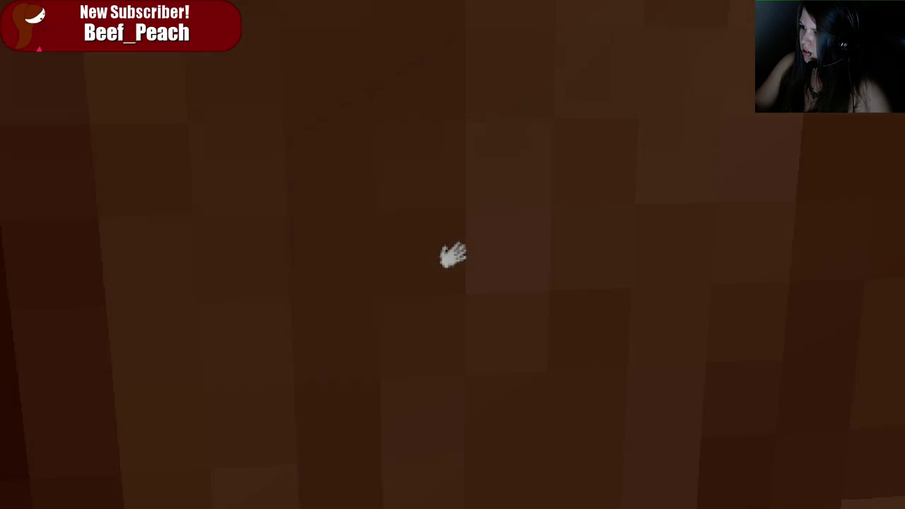
# Try the brown and dark doors, both reporting locked
pyautogui.click(452, 255)
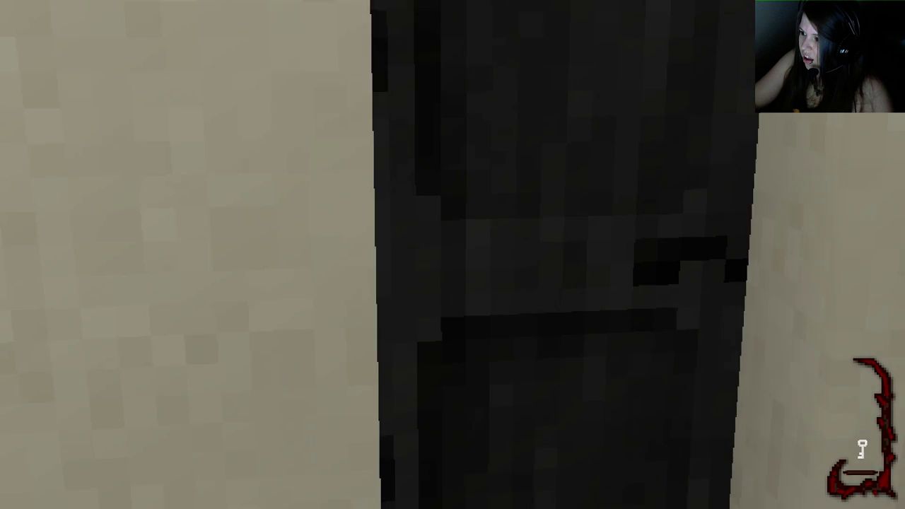
pyautogui.press('w')
pyautogui.click(452, 254)
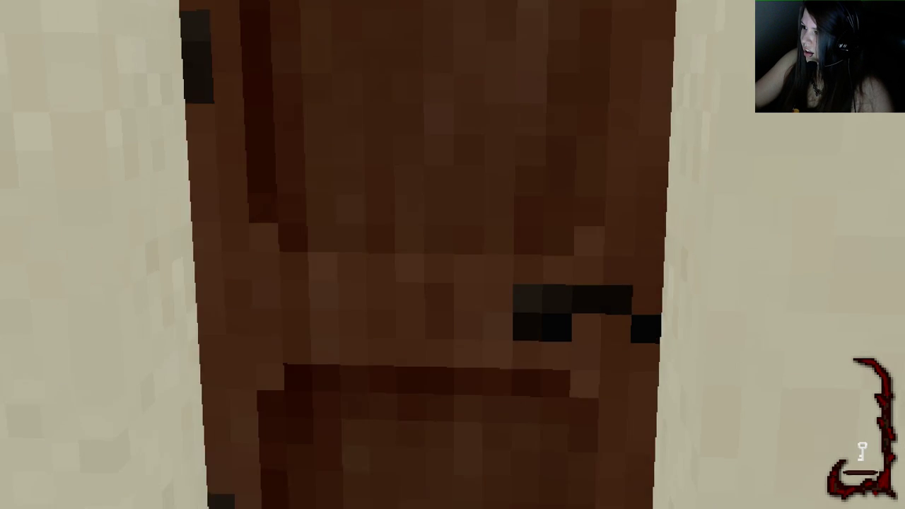
pyautogui.press('w')
pyautogui.click(452, 255)
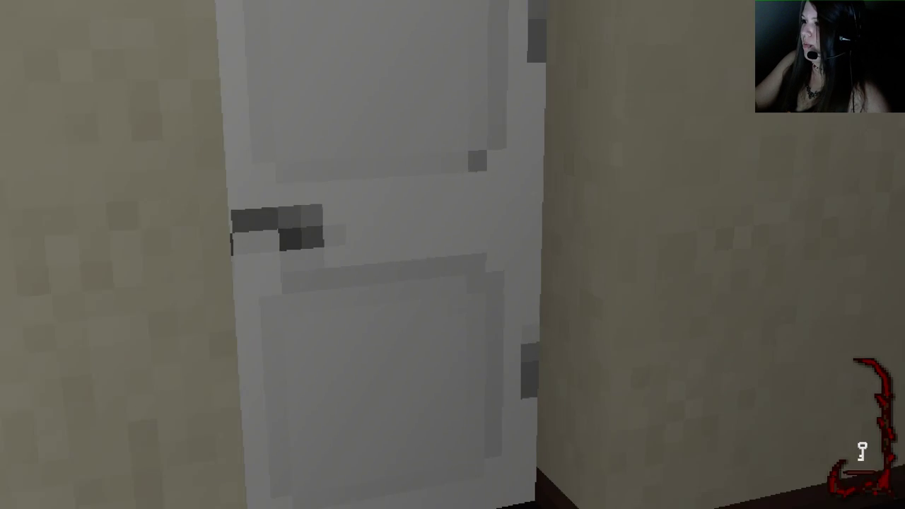
# Check the key in the inventory, then try the brown door again
pyautogui.click(440, 255)
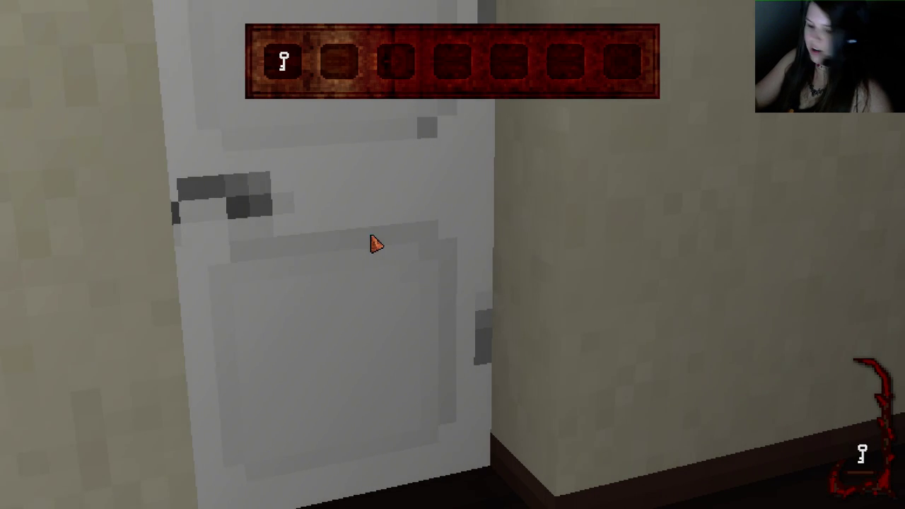
pyautogui.press('Tab')
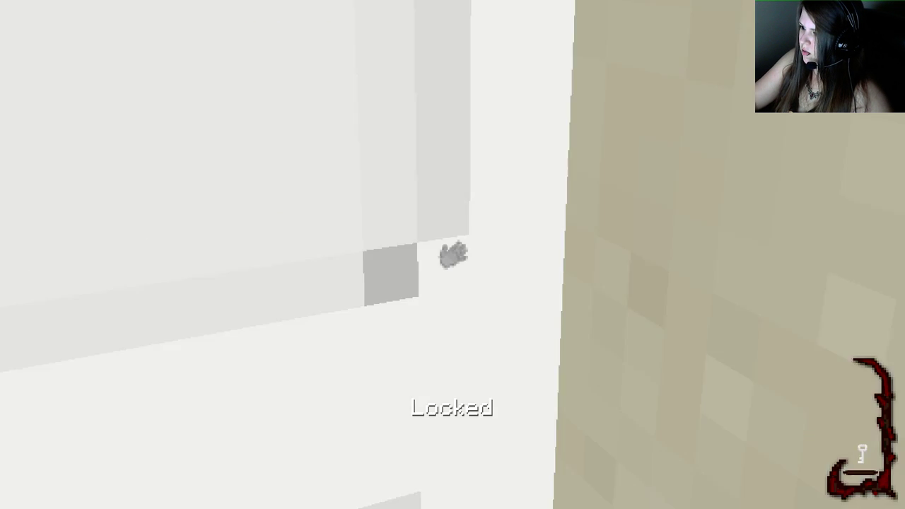
pyautogui.press('w')
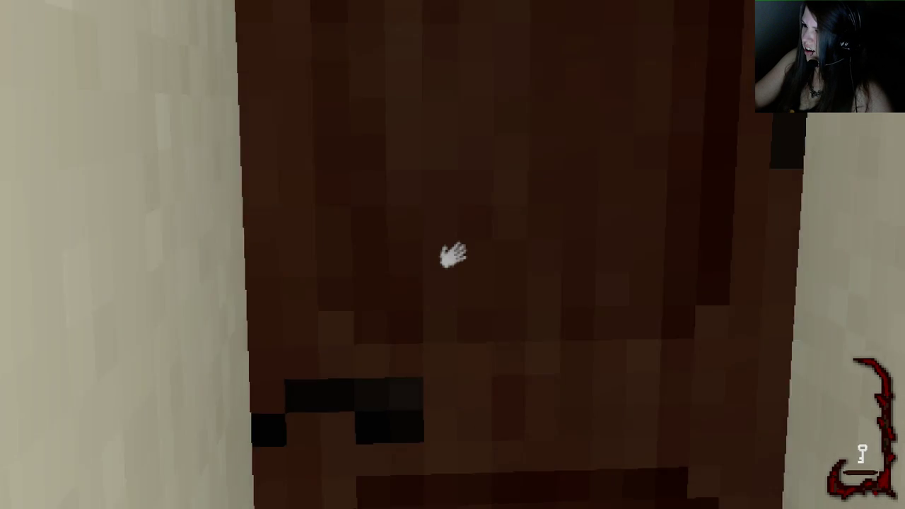
pyautogui.click(453, 255)
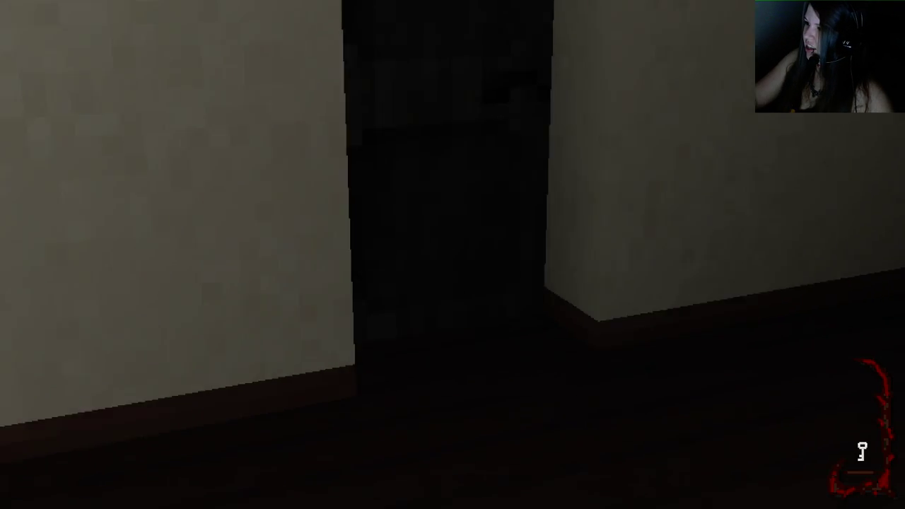
# Try the dark door and the other brown door across the room
pyautogui.press('w')
pyautogui.press('w')
pyautogui.click(453, 255)
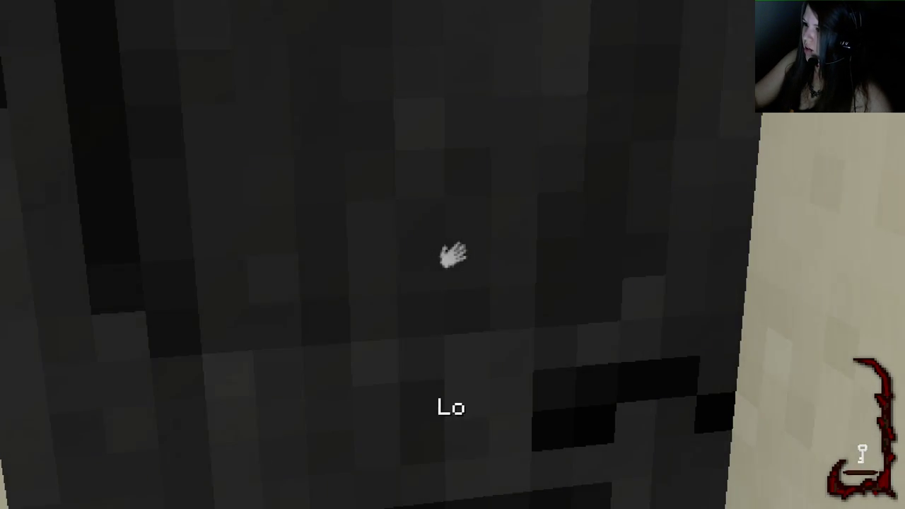
pyautogui.press('w')
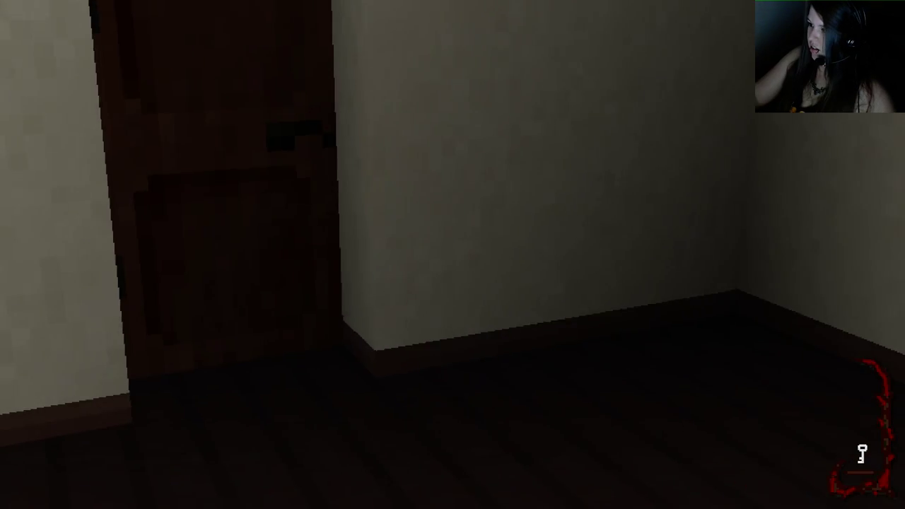
pyautogui.press('w')
pyautogui.click(452, 254)
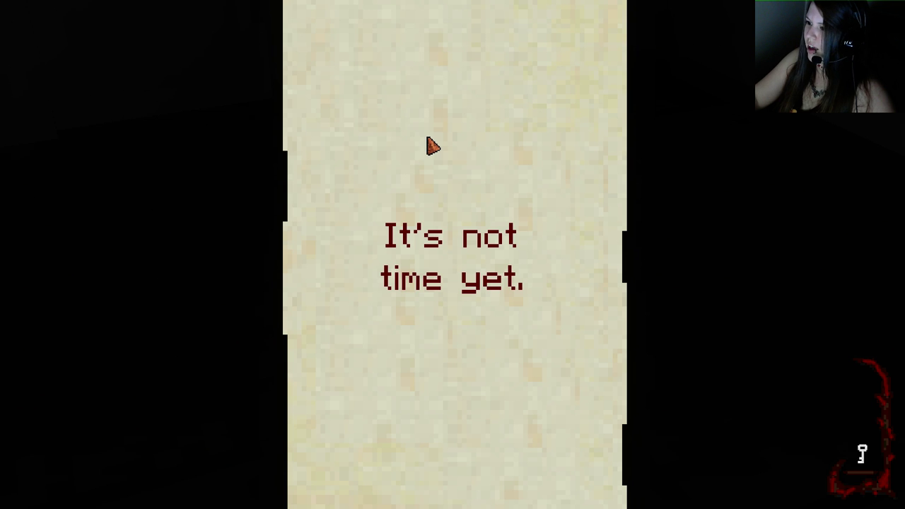
# Dismiss the full-screen 'It's not time yet.' note so it joins the inventory beside the key
pyautogui.click(433, 145)
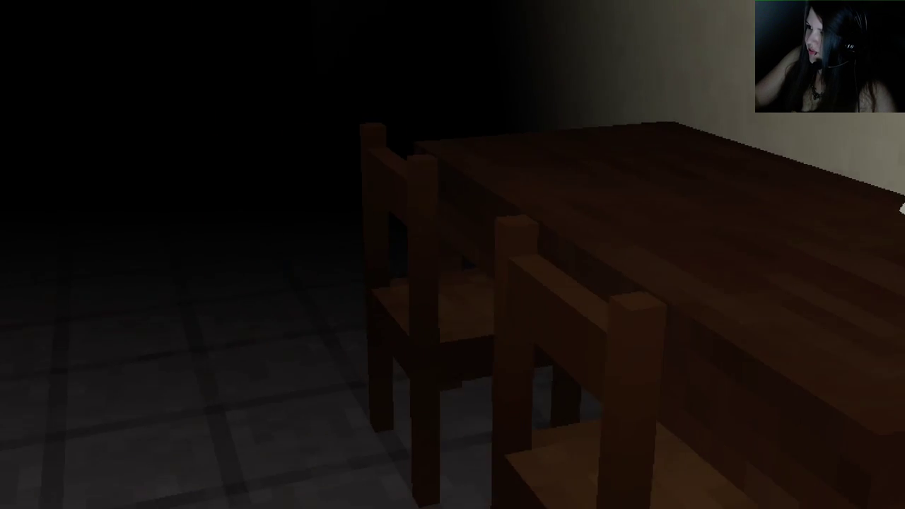
# Walk to the bookshelves, read the strange book revealing SAM and a key, then turn from the stuck door
pyautogui.press('w')
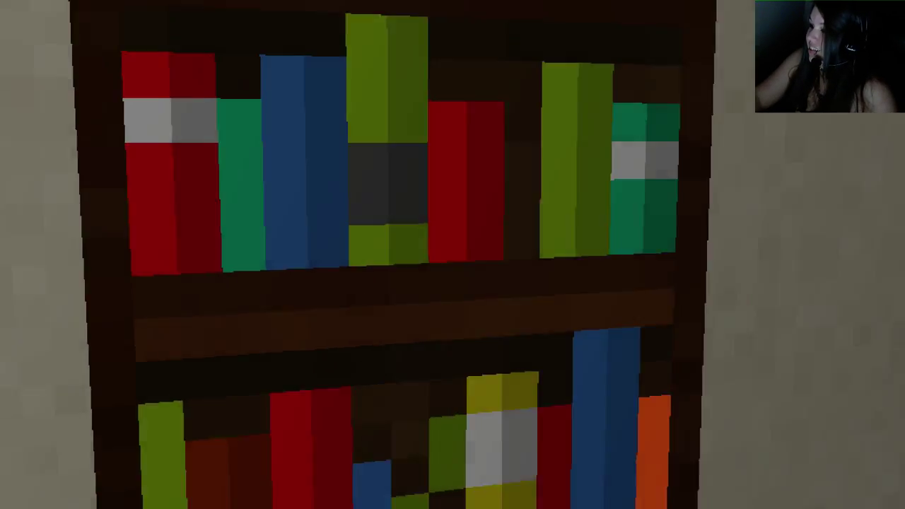
pyautogui.click(450, 252)
pyautogui.press('w')
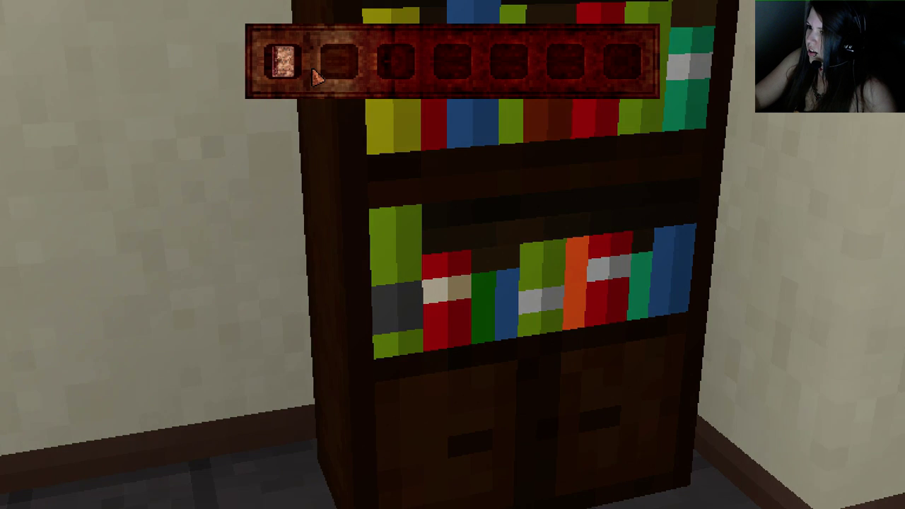
pyautogui.click(303, 74)
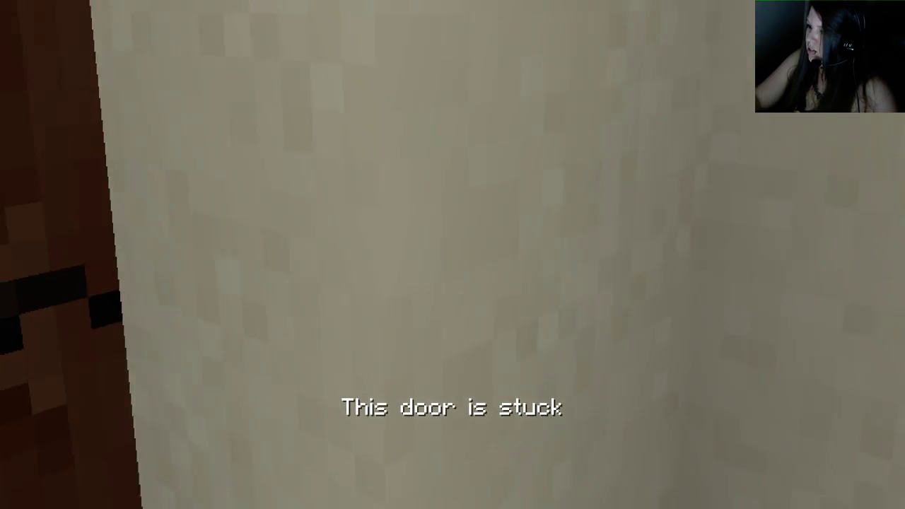
pyautogui.press('w')
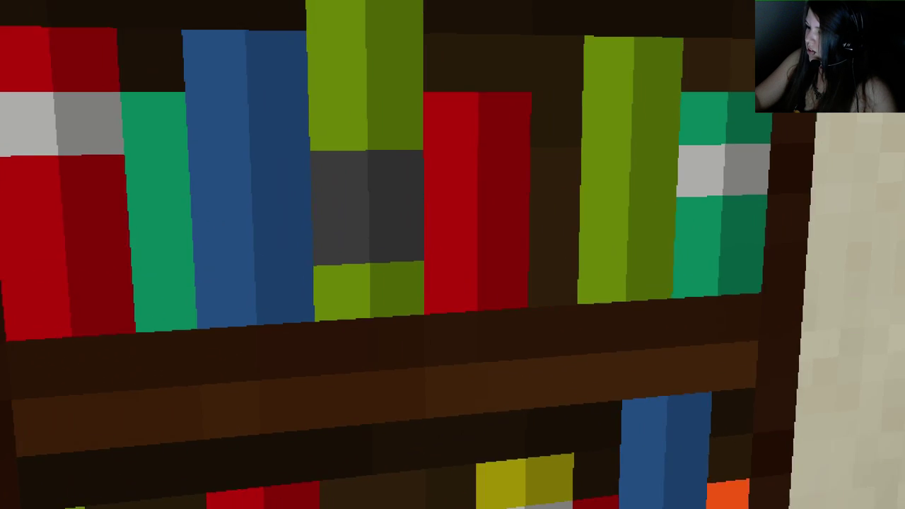
# Examine the bookshelf again and open its small bottom drawer with the key
pyautogui.click(452, 254)
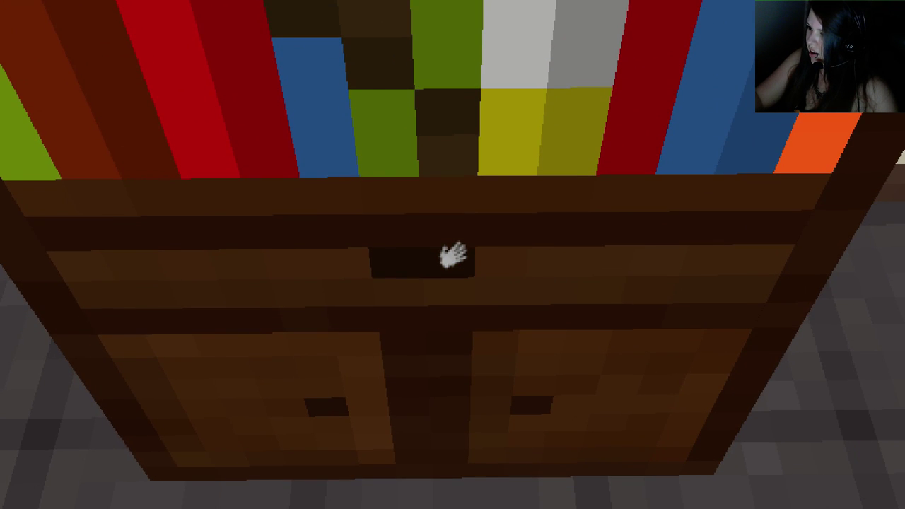
pyautogui.click(452, 255)
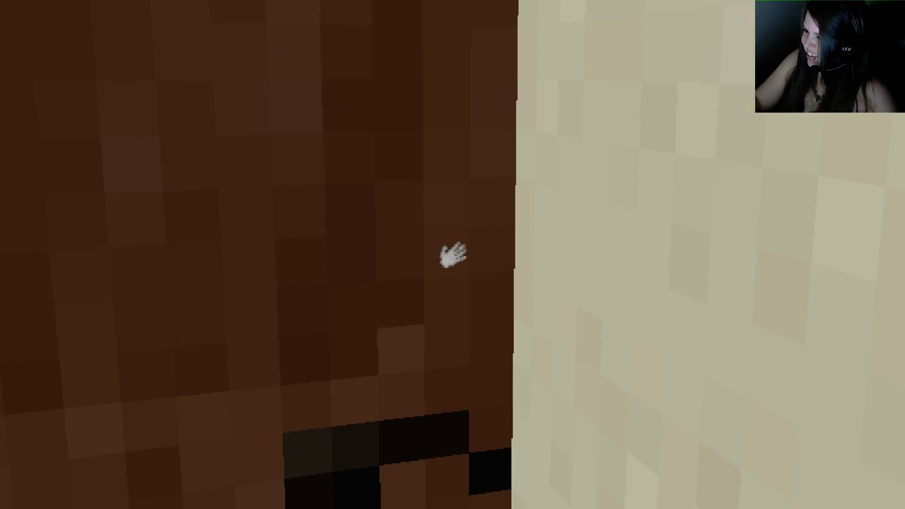
# Open the door, walk into the dark corridor, and try the door along it
pyautogui.click(452, 254)
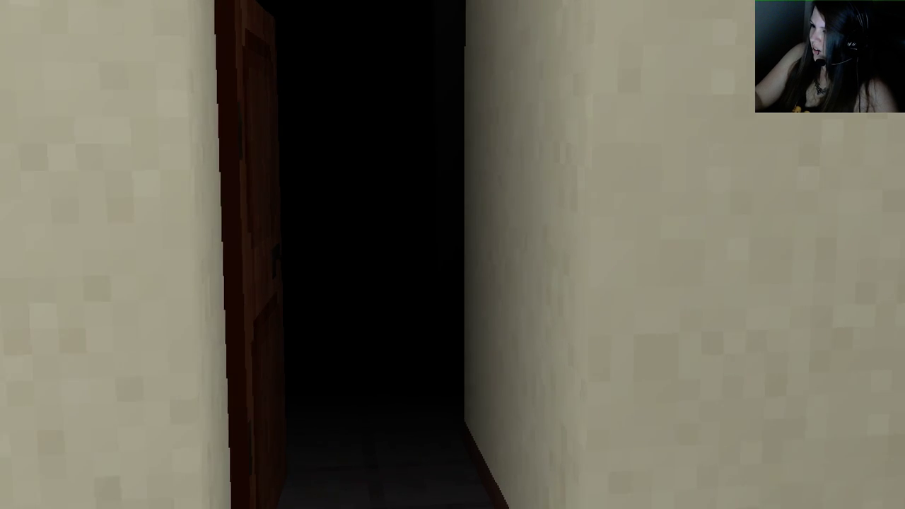
pyautogui.press('w')
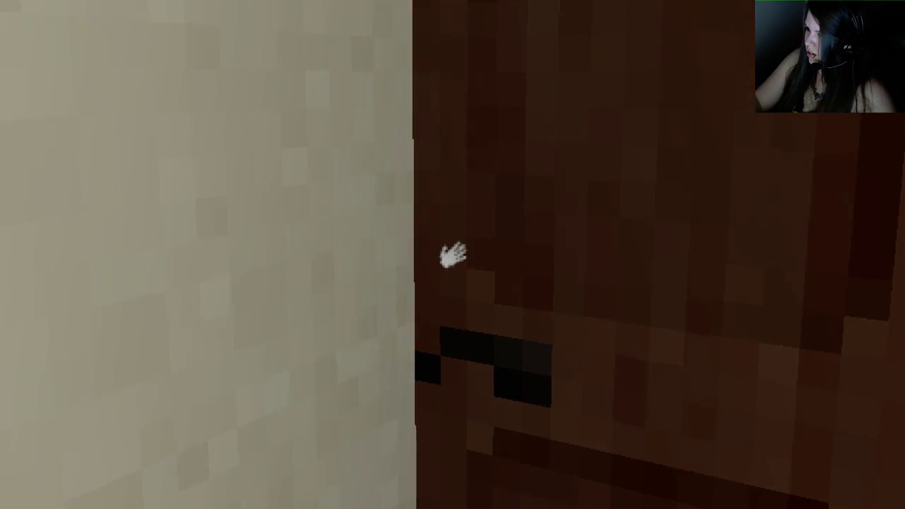
pyautogui.click(452, 254)
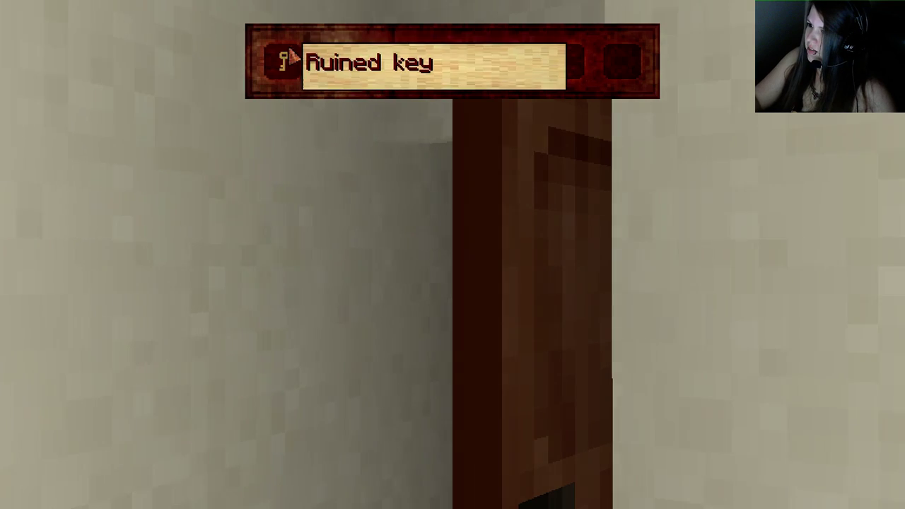
# Use the Ruined key on the wooden door, then open the brown door beyond it
pyautogui.click(452, 255)
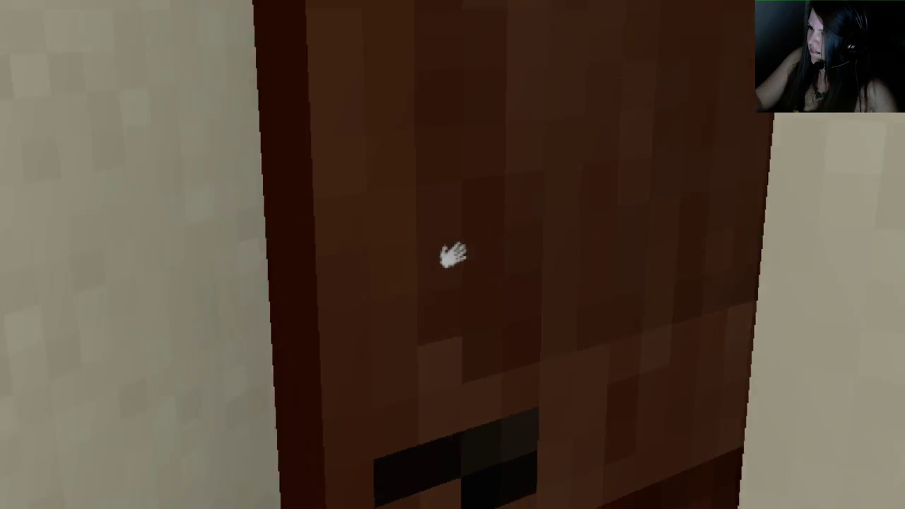
pyautogui.click(453, 255)
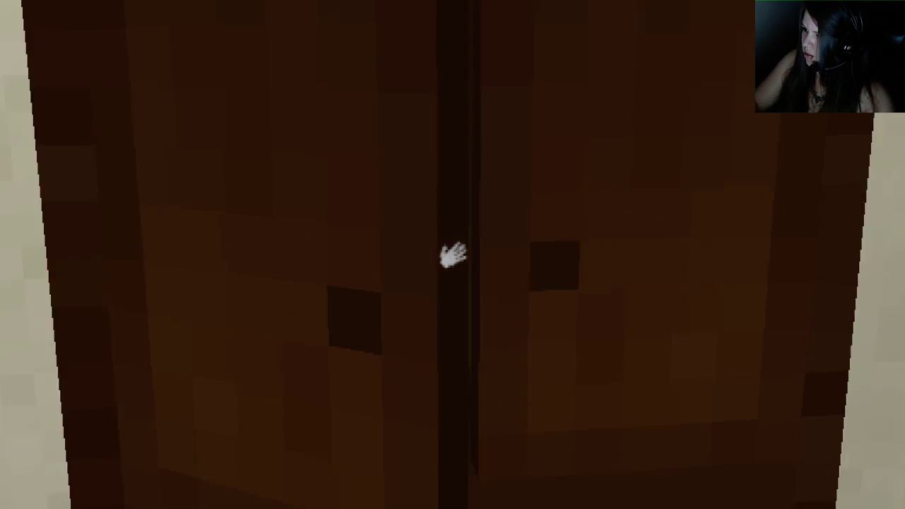
# Open the cabinet door to look at its dark interior
pyautogui.click(452, 255)
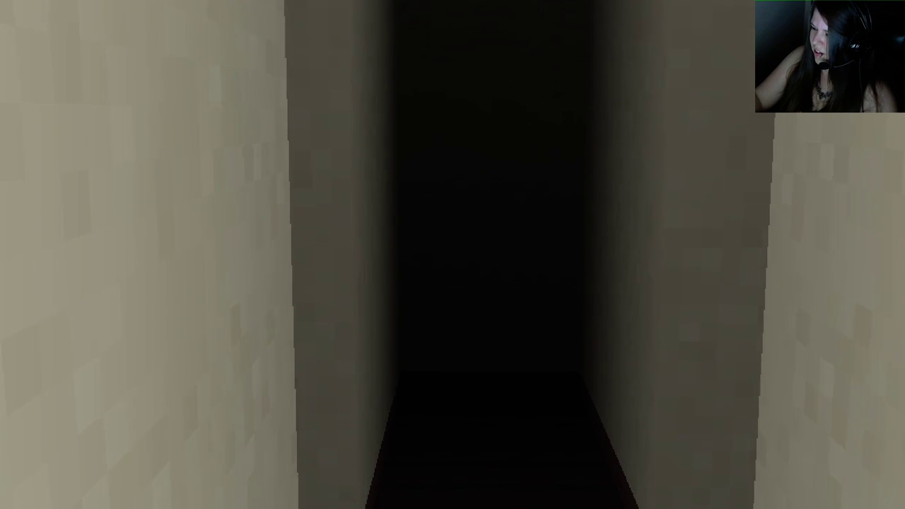
# Walk up to the static-filled TV on the bookshelf, then back away from it
pyautogui.press('w')
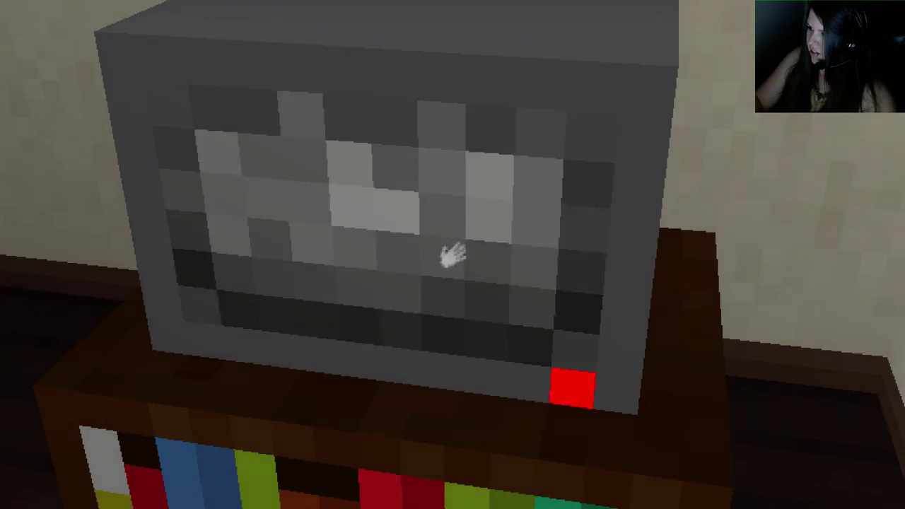
pyautogui.press('s')
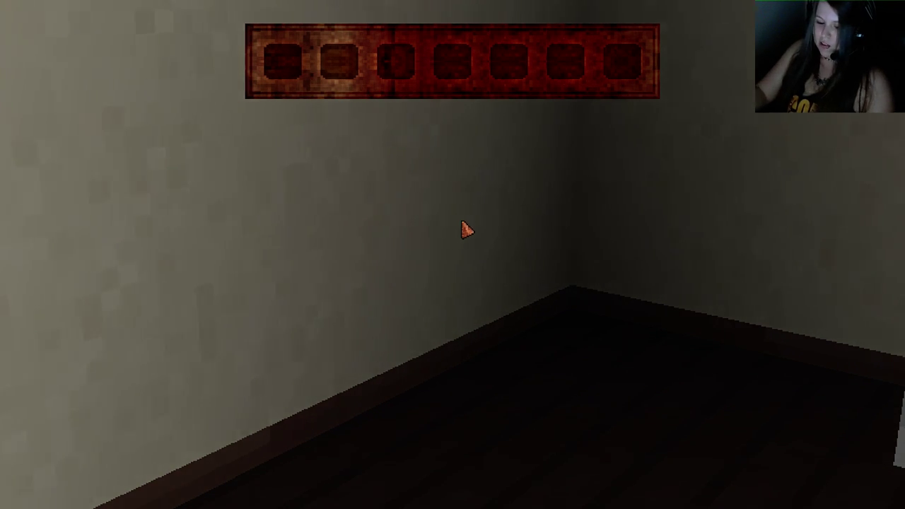
# Close the inventory, turn toward the room corner, and walk through the doorway into the hallway
pyautogui.press('Tab')
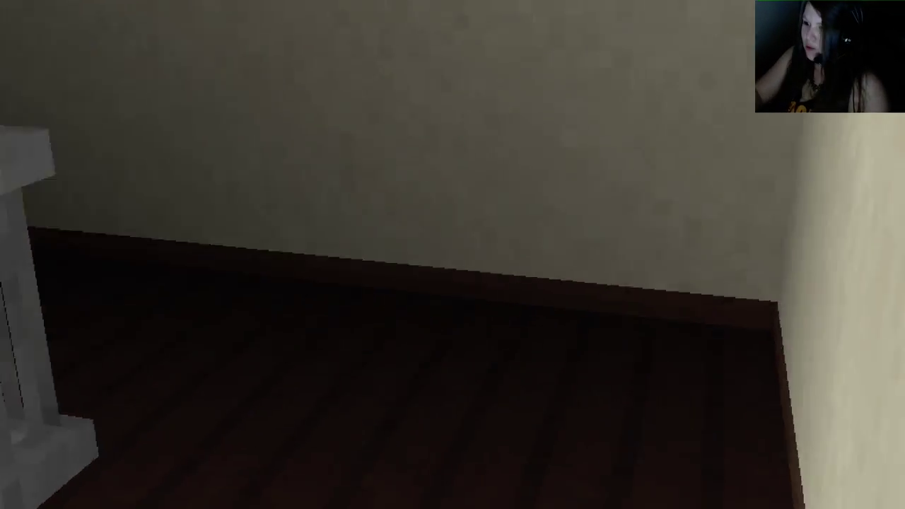
pyautogui.press('w')
pyautogui.press('w')
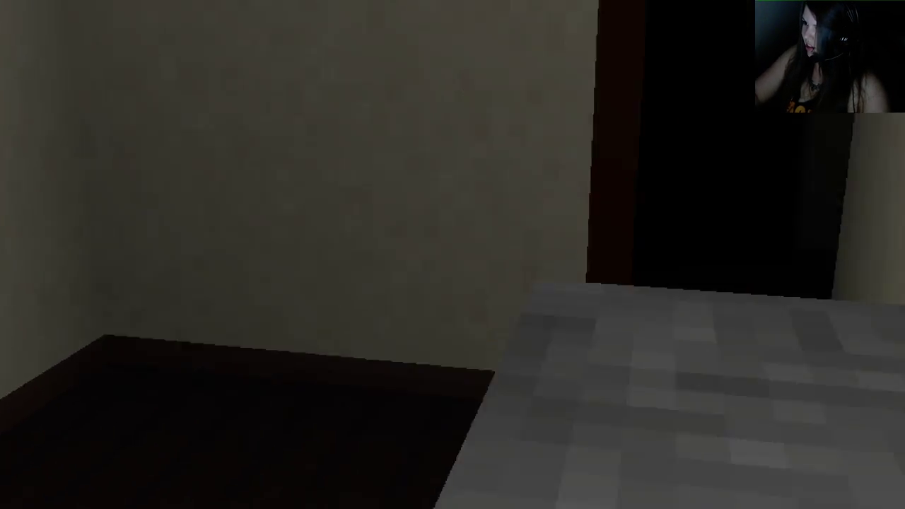
pyautogui.press('w')
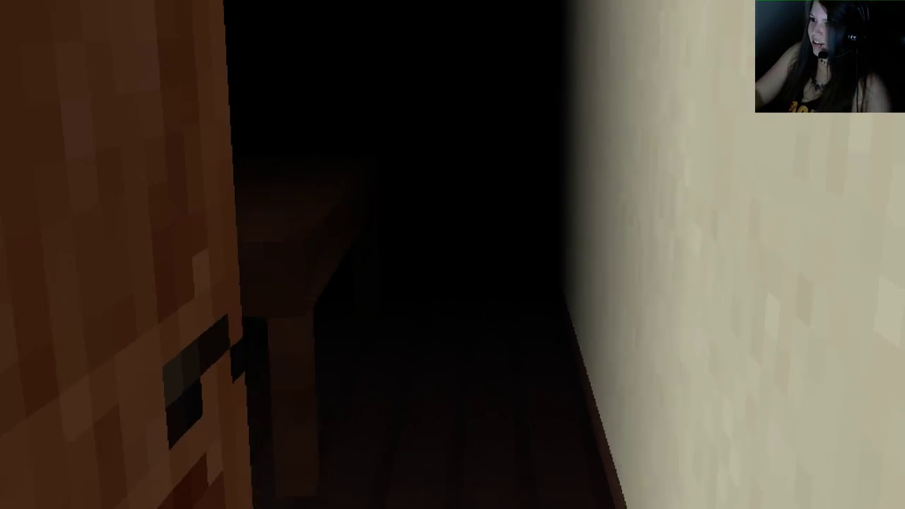
pyautogui.press('w')
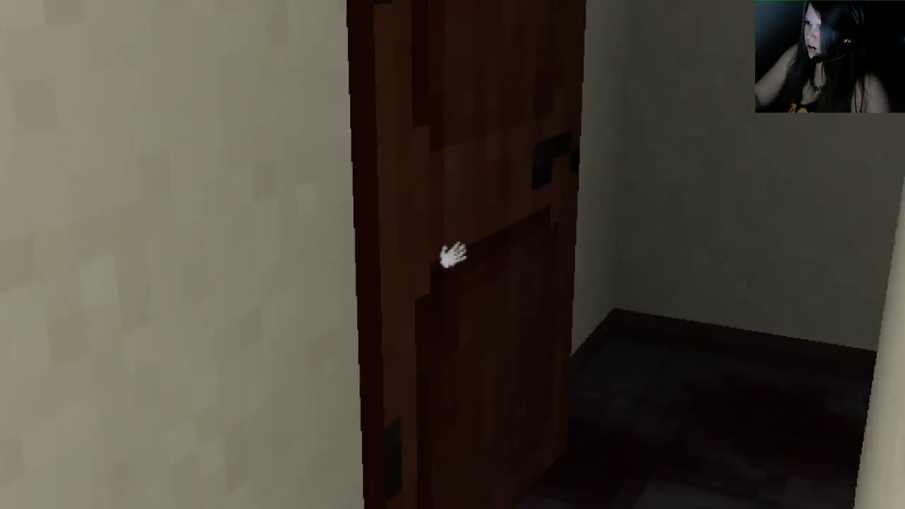
# Walk into the dark room, return to the hallway, and head down the corridor looking at the floor
pyautogui.press('w')
pyautogui.press('w')
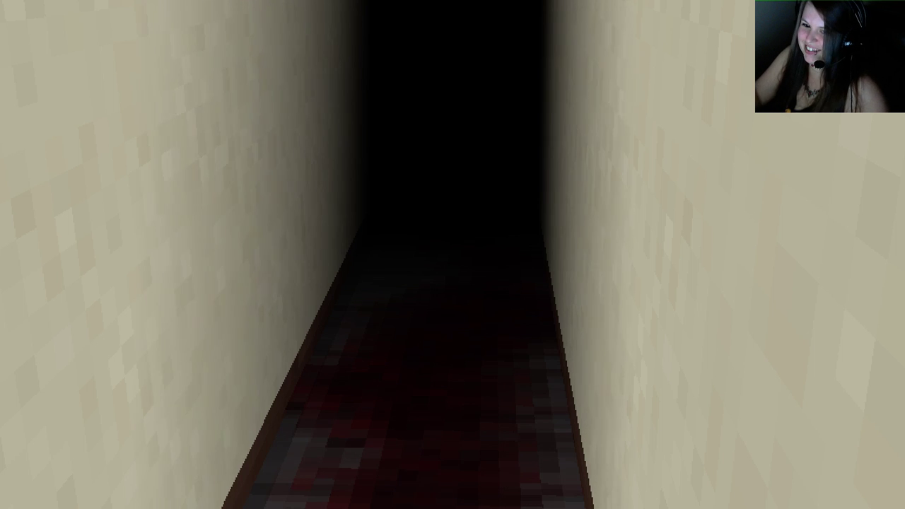
pyautogui.press('w')
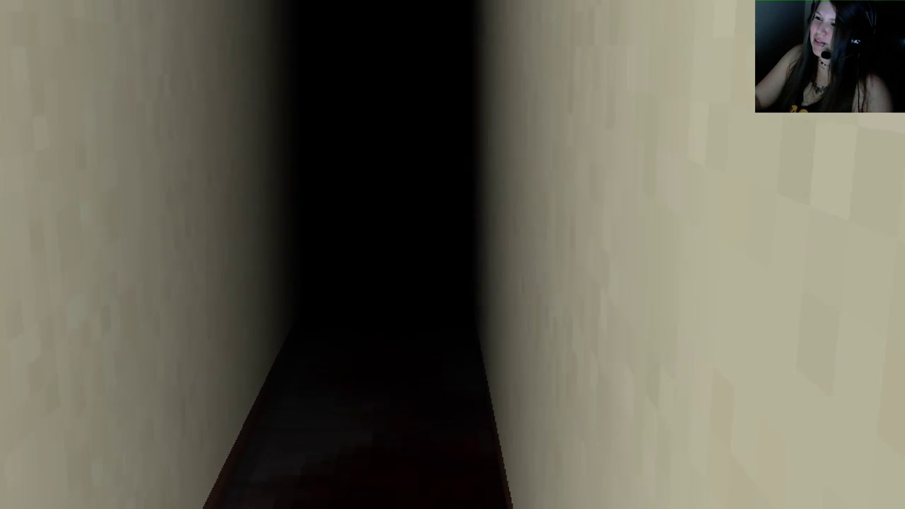
pyautogui.press('w')
pyautogui.moveTo(452, 255); pyautogui.dragTo(424, 283)
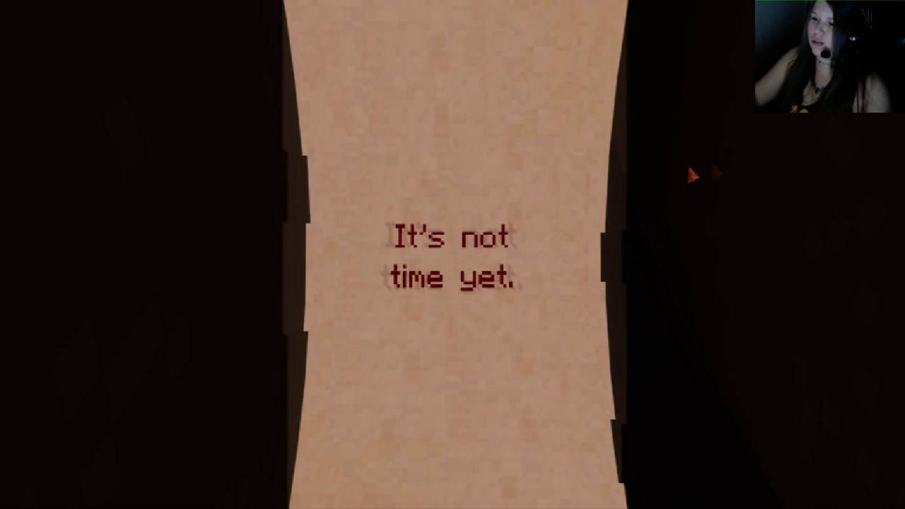
# Dismiss the full-screen note and return to the pale room with the low white bed
pyautogui.click(691, 181)
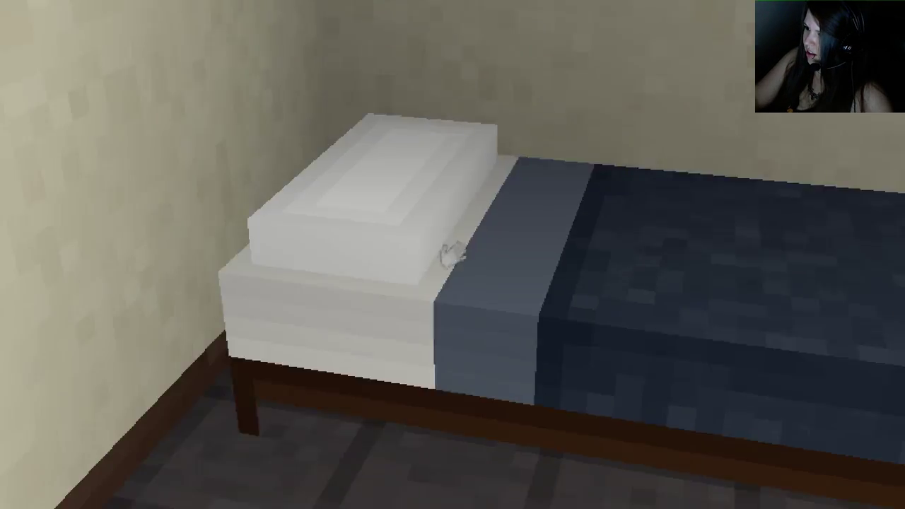
# Check the bed, then take and read the desk note: 'Keep the way. Don't look back.'
pyautogui.click(452, 255)
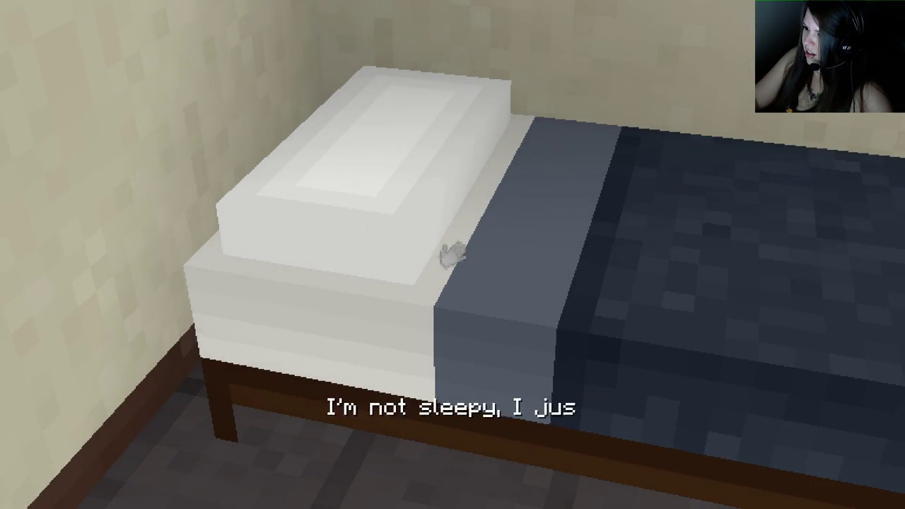
pyautogui.press('w')
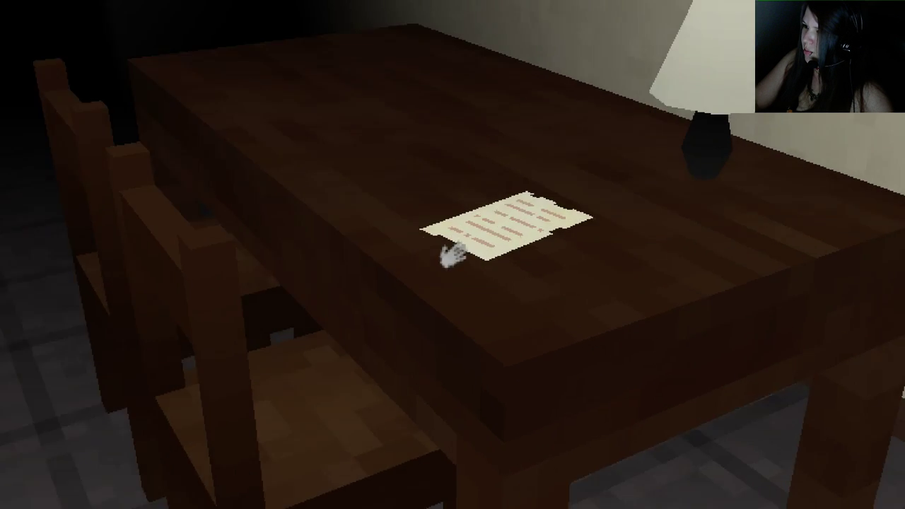
pyautogui.click(453, 255)
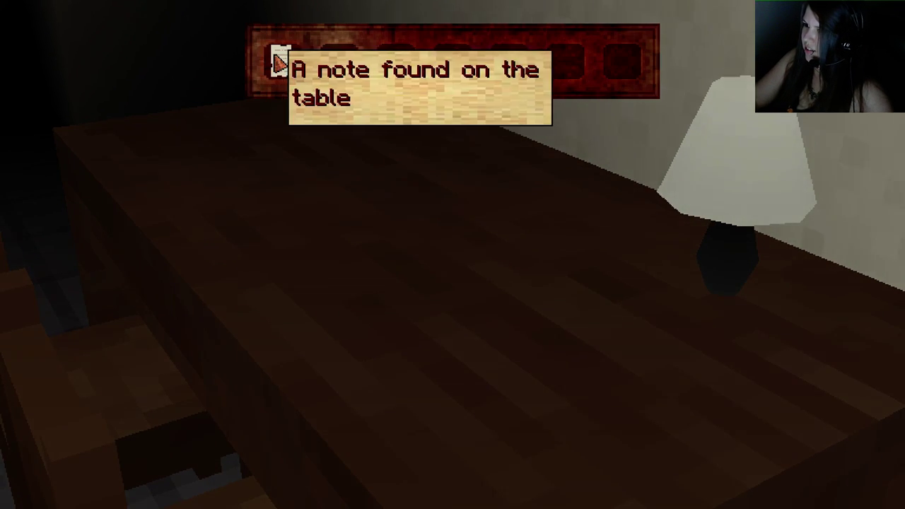
pyautogui.click(280, 65)
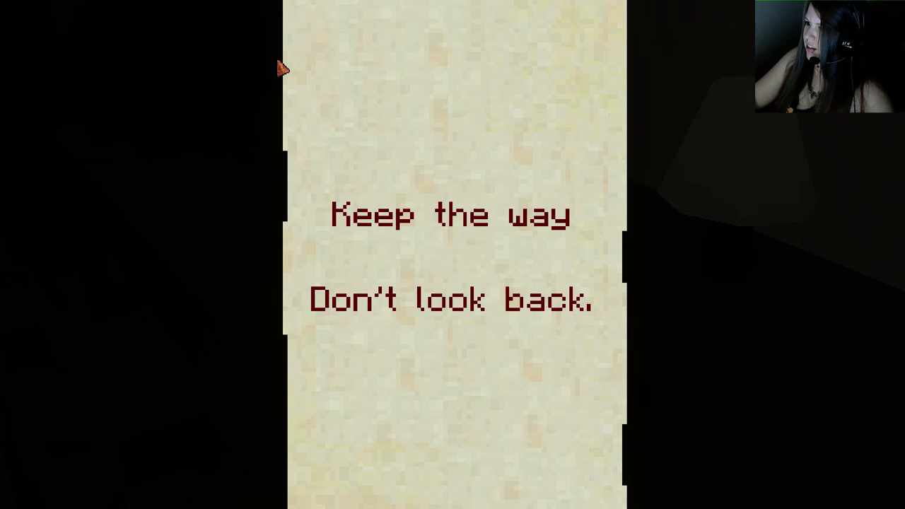
pyautogui.click(237, 127)
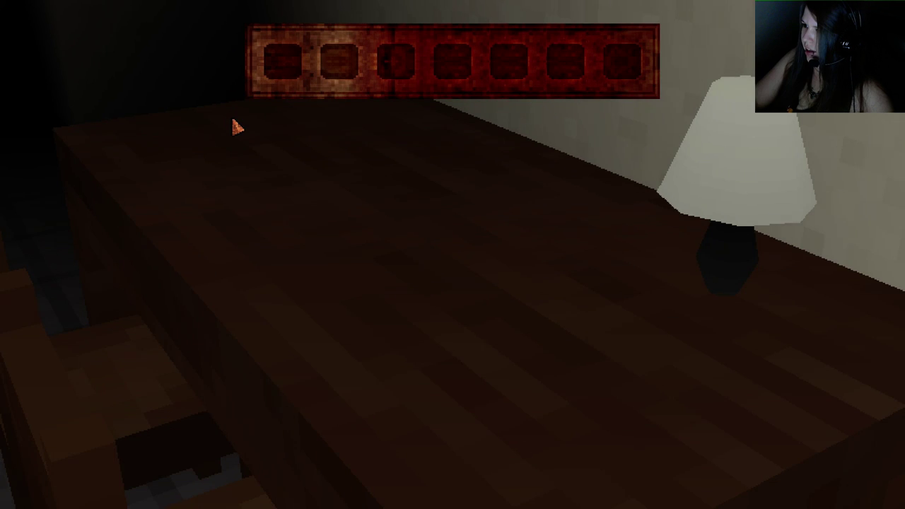
pyautogui.press('Tab')
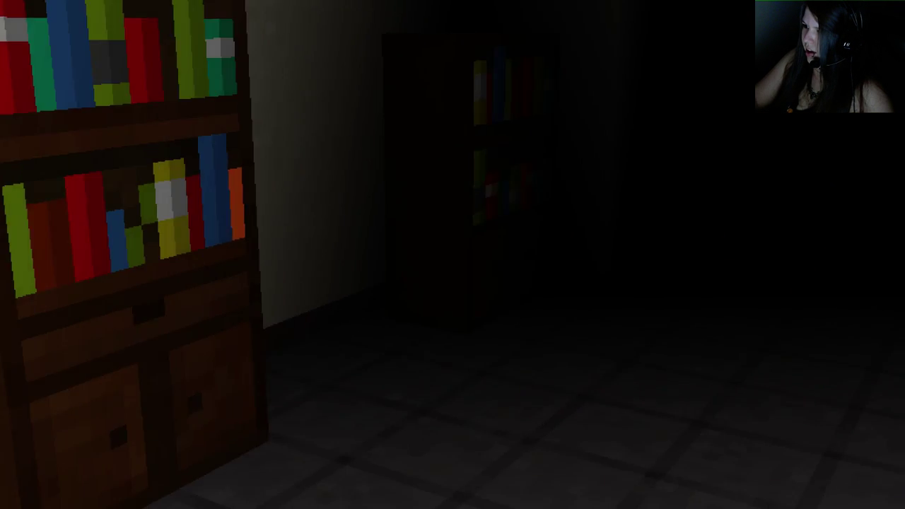
# Walk up to the bookcase's lower drawers to inspect the ancient books
pyautogui.press('w')
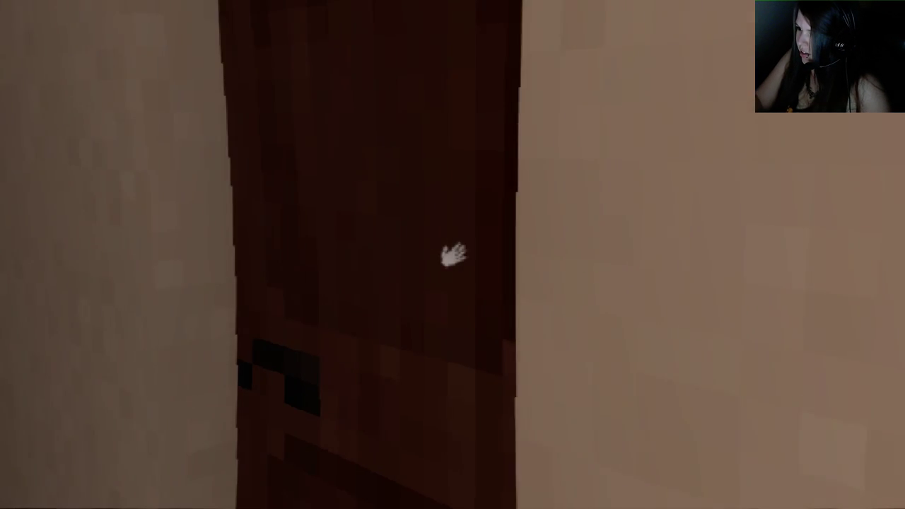
# Try the locked door, then open the next door and step into the dim room
pyautogui.click(452, 254)
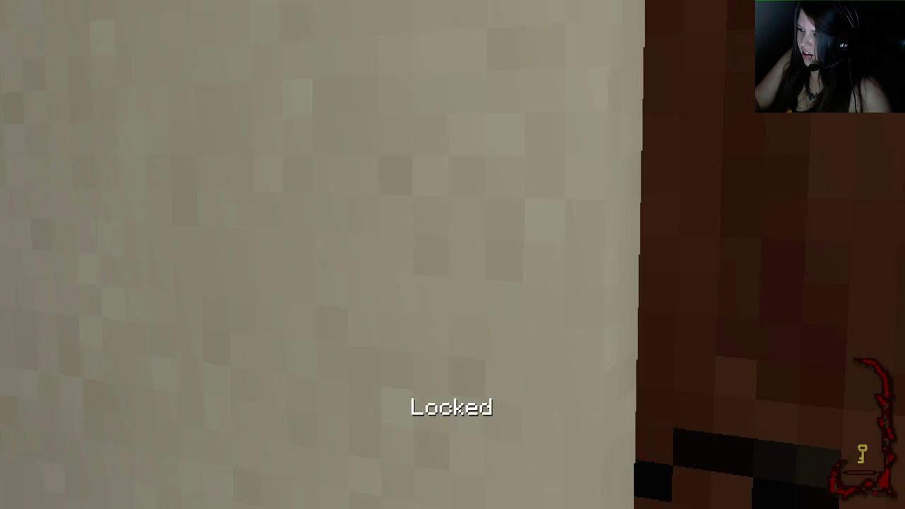
pyautogui.press('s')
pyautogui.press('w')
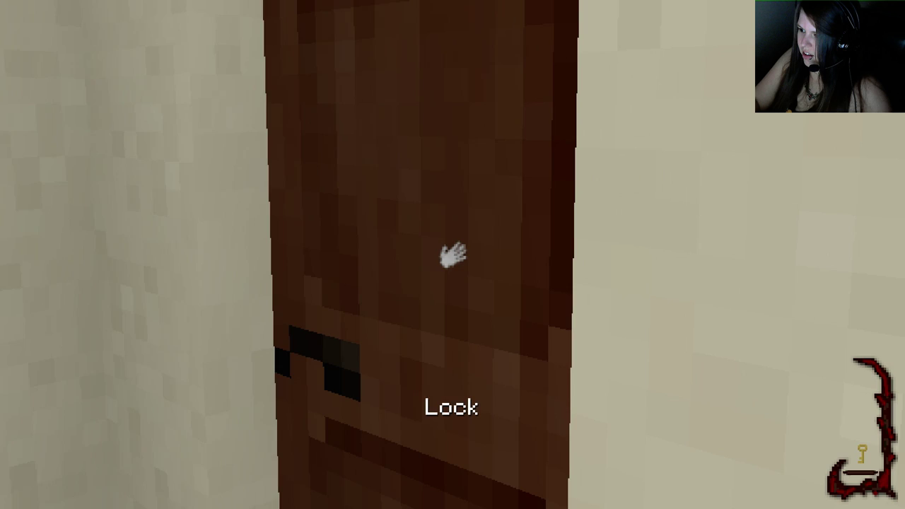
pyautogui.click(452, 254)
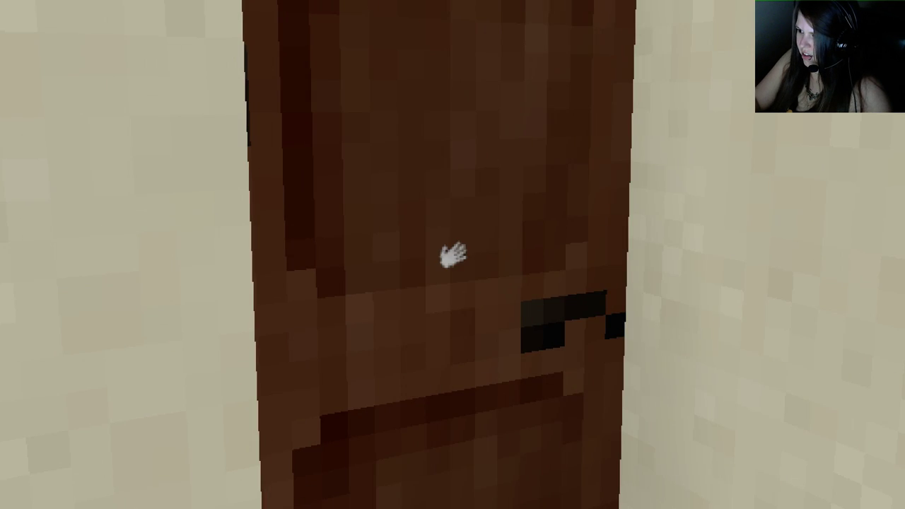
pyautogui.click(453, 254)
pyautogui.press('w')
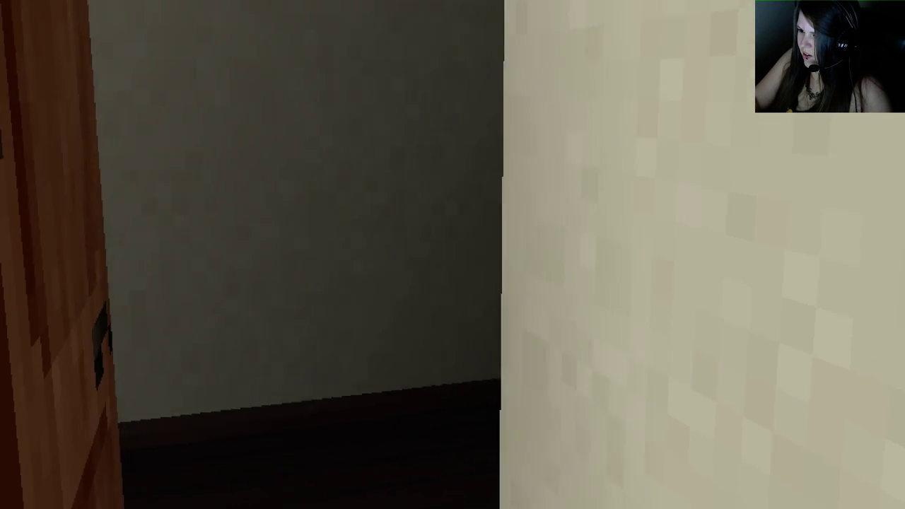
# Go down the hallway and try its door and the wooden door
pyautogui.press('w')
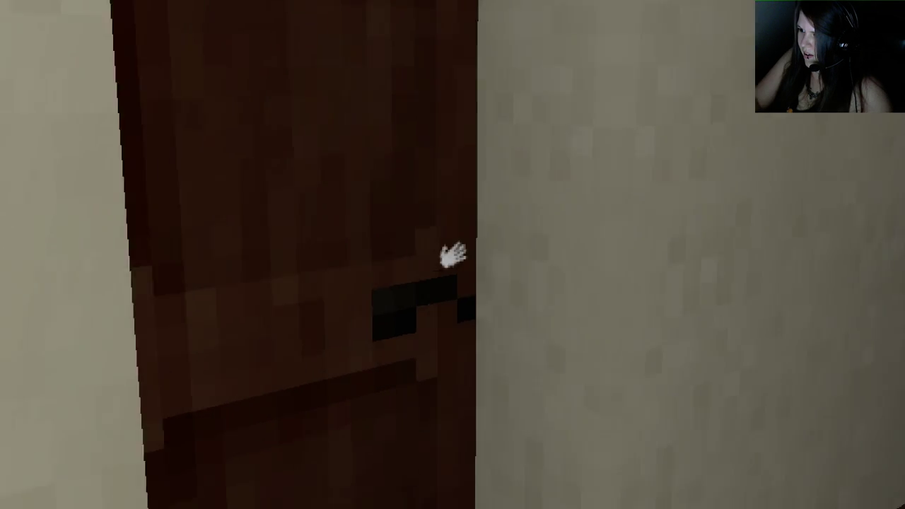
pyautogui.click(453, 254)
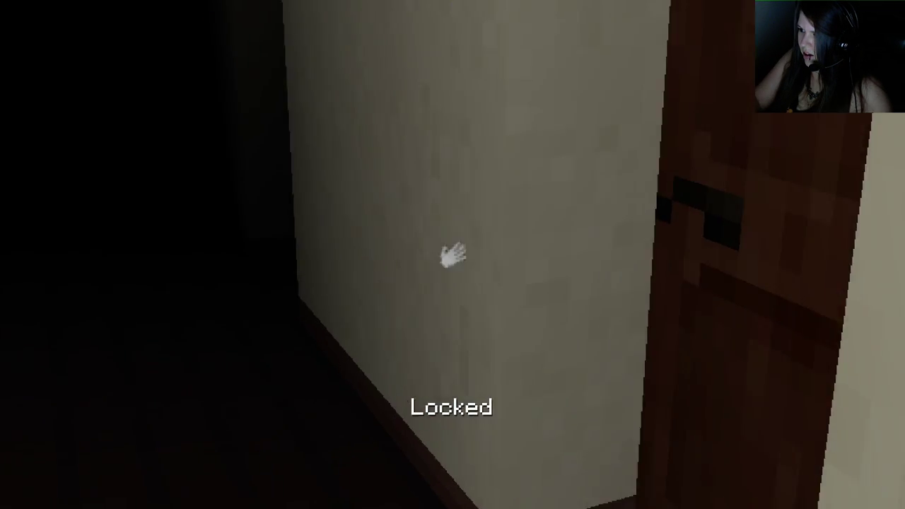
pyautogui.press('w')
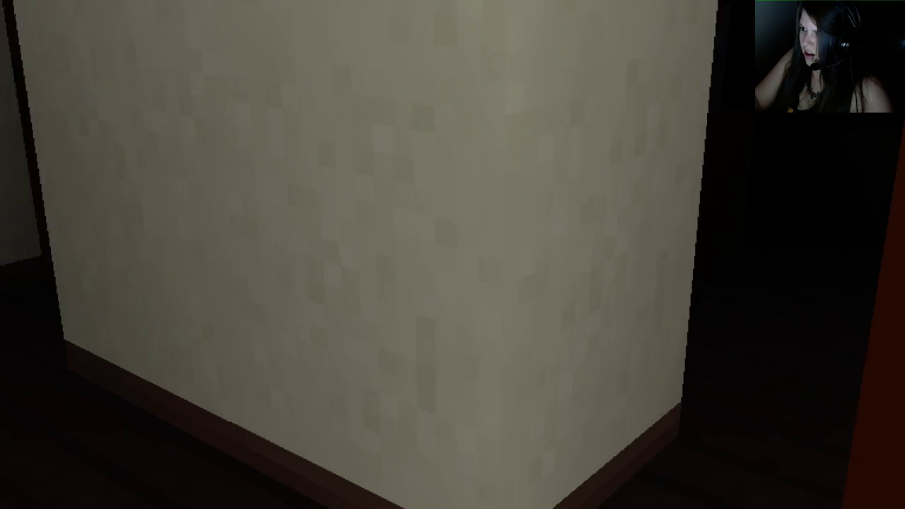
pyautogui.press('w')
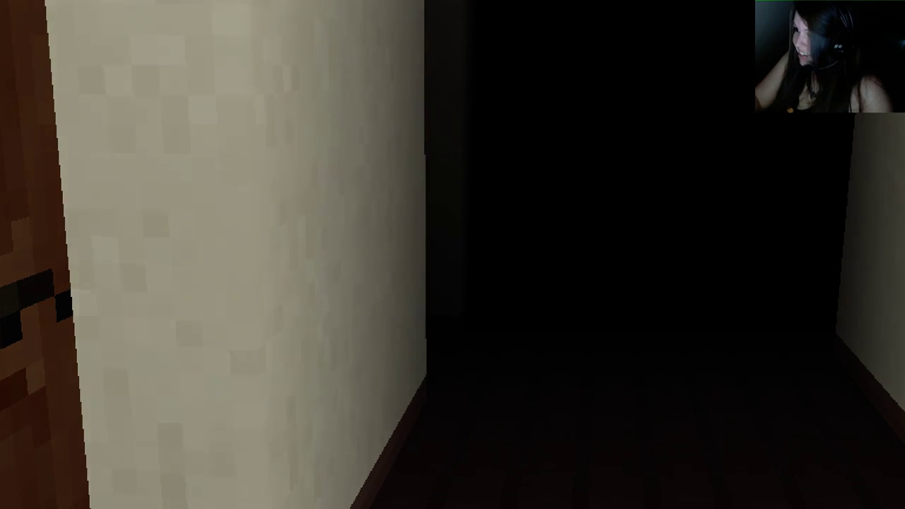
pyautogui.press('w')
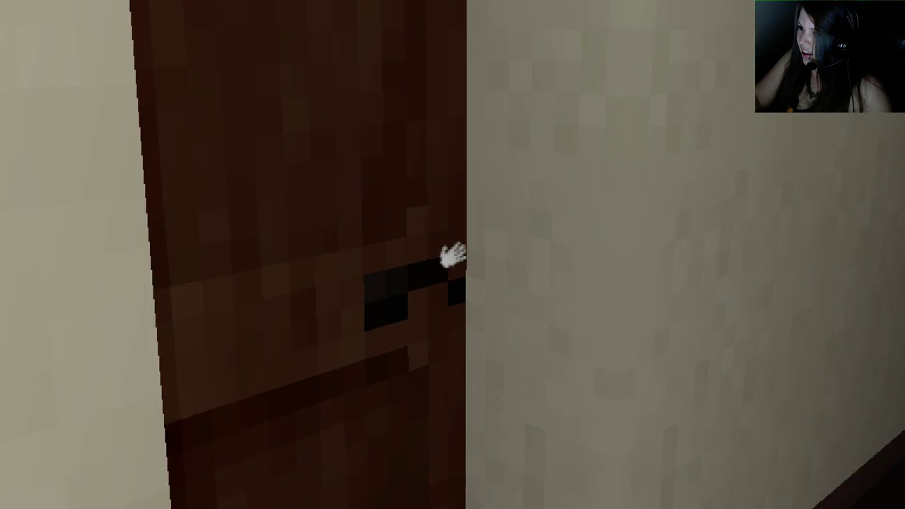
pyautogui.click(452, 255)
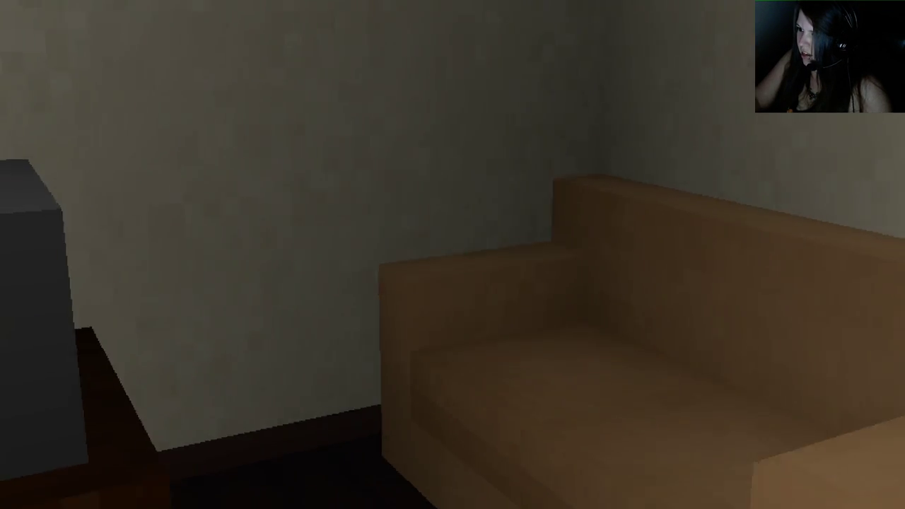
# Switch on the TV, look over the drawers and painting, then open the dark room's door
pyautogui.press('w')
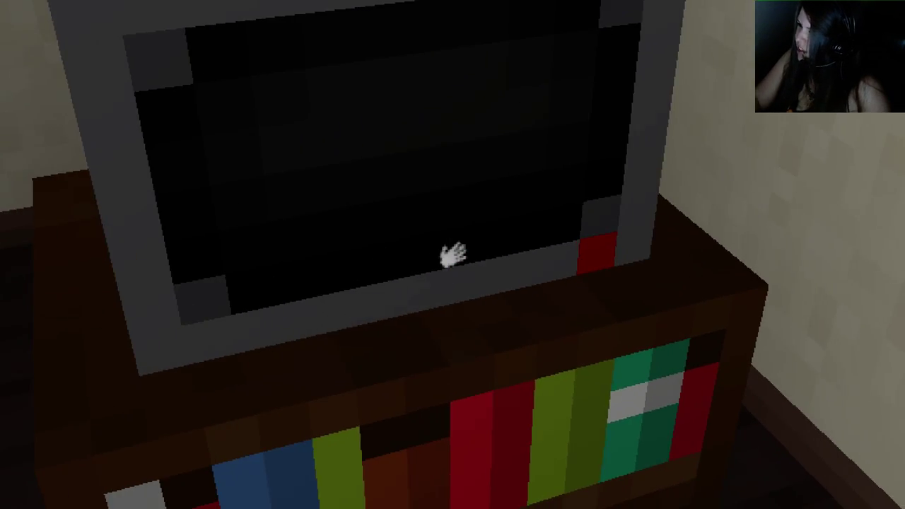
pyautogui.click(453, 254)
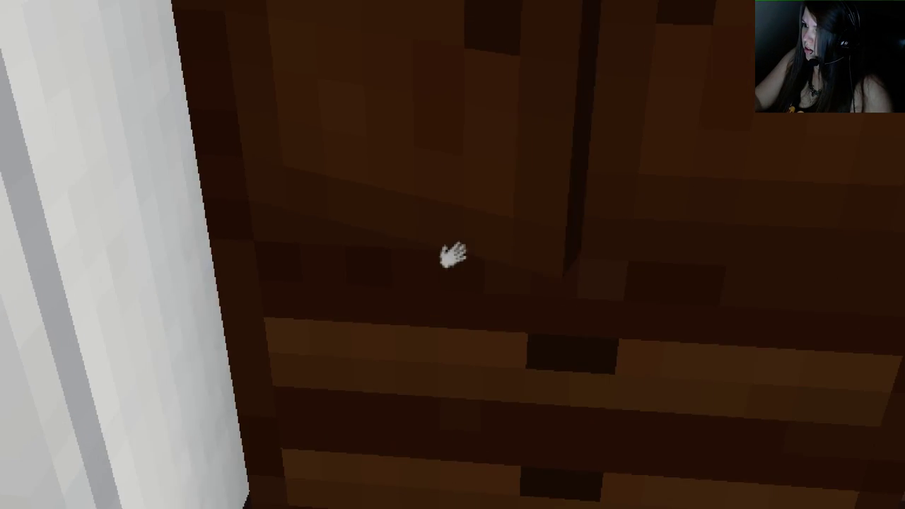
pyautogui.press('s')
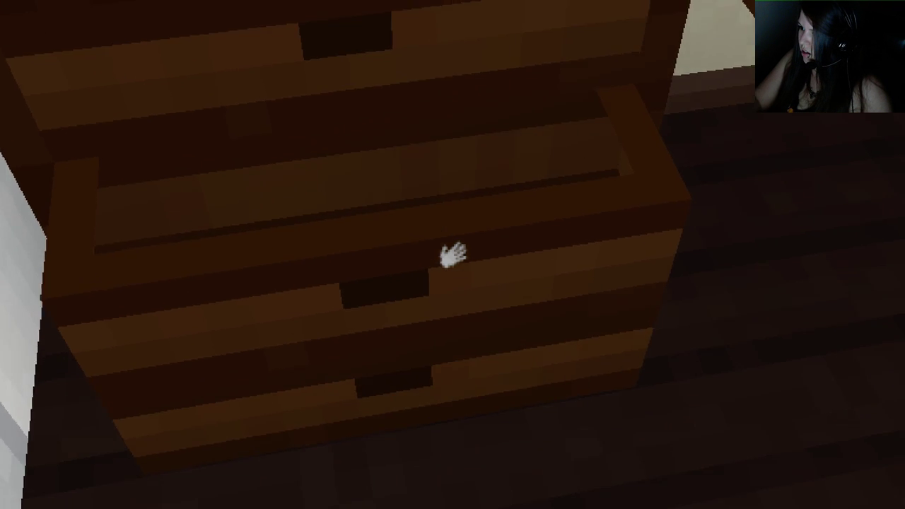
pyautogui.press('w')
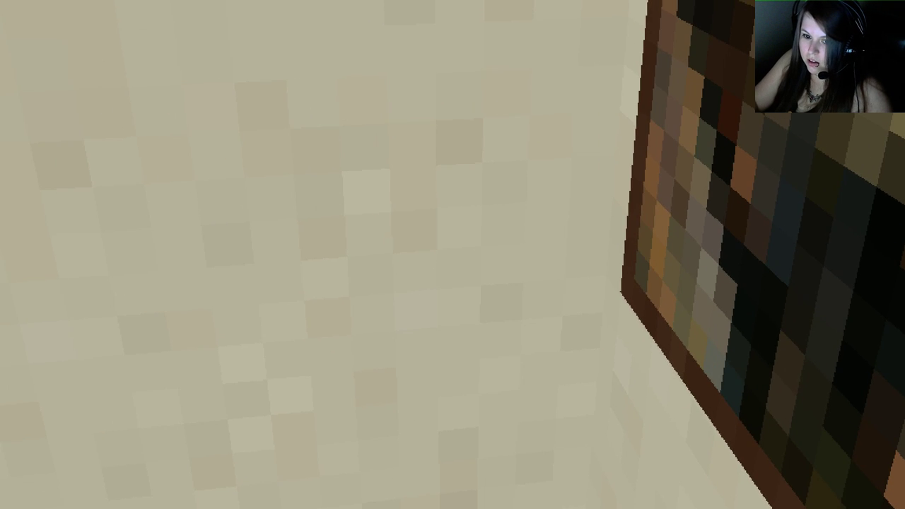
pyautogui.press('w')
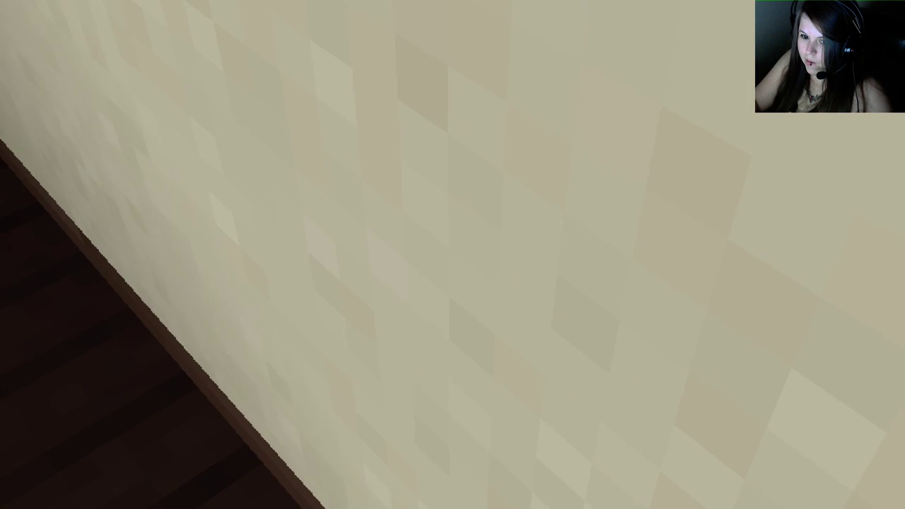
pyautogui.moveTo(452, 254); pyautogui.dragTo(283, 254)
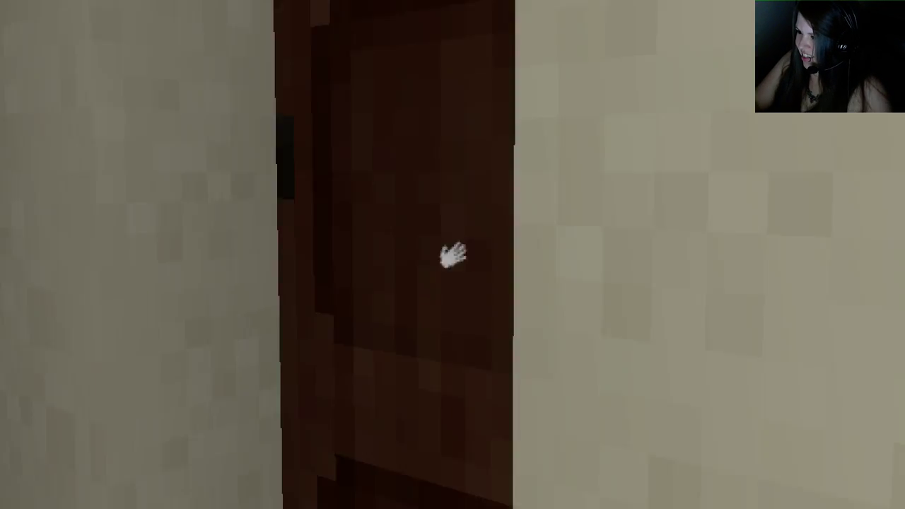
pyautogui.click(452, 254)
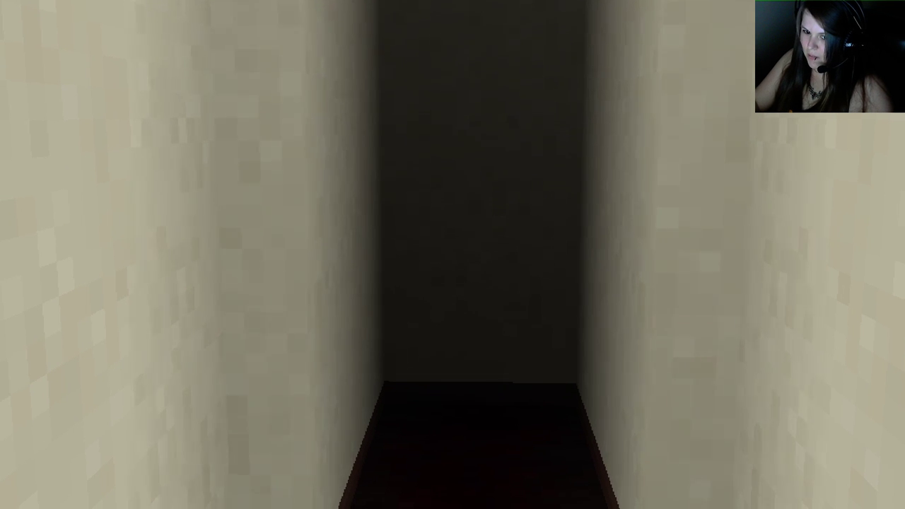
# Walk down the corridor to the barred cage and try the wooden doors, all locked
pyautogui.press('w')
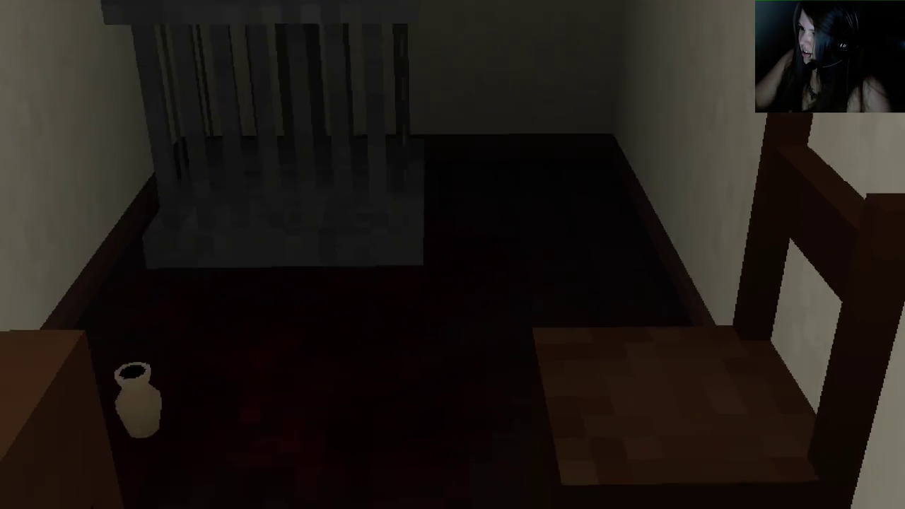
pyautogui.press('w')
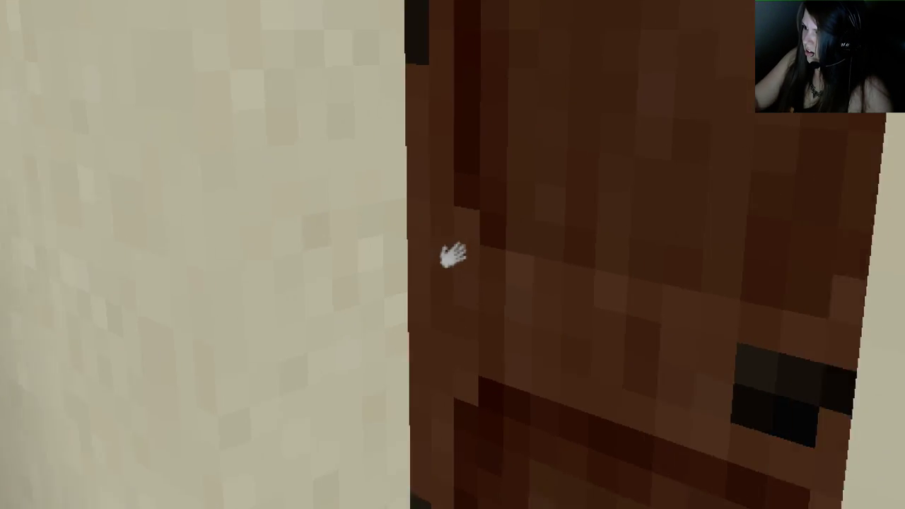
pyautogui.click(452, 255)
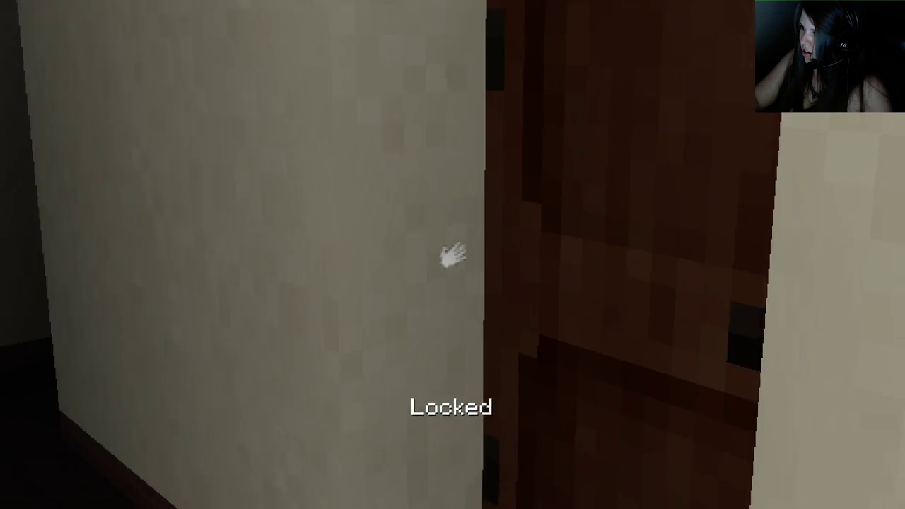
pyautogui.click(452, 254)
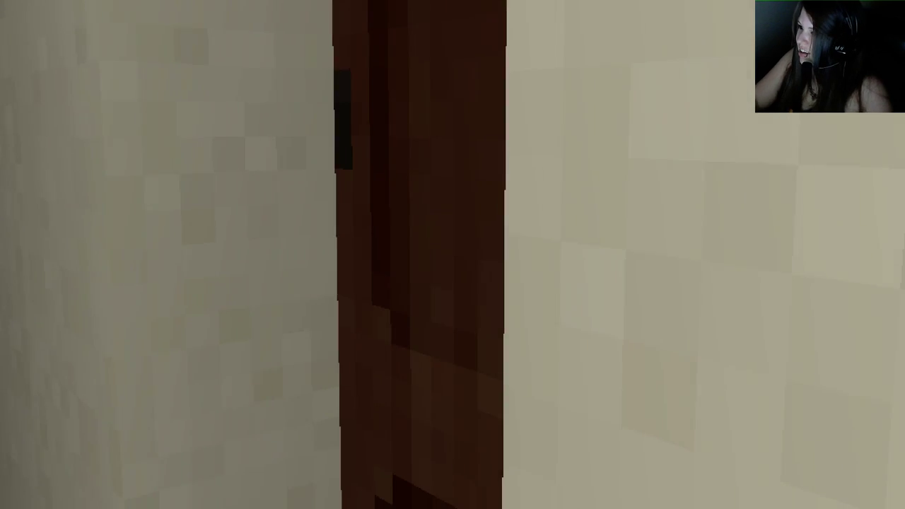
pyautogui.click(453, 255)
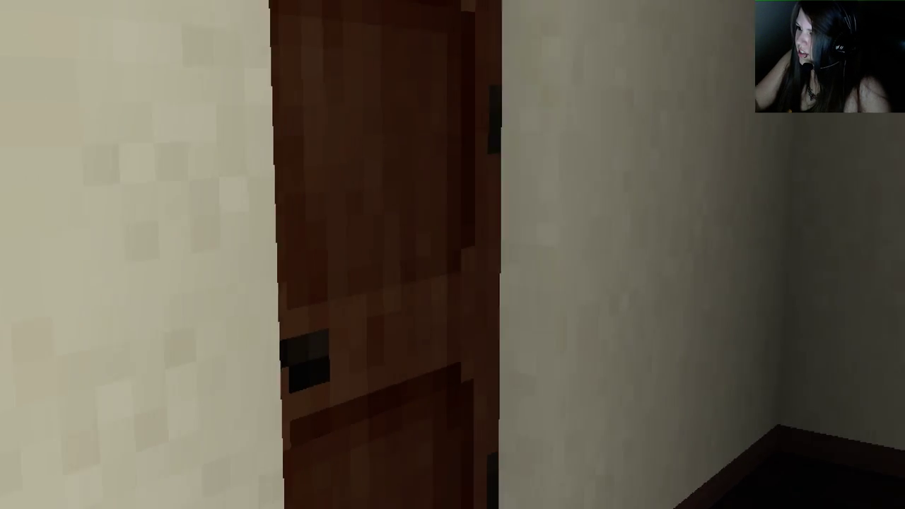
# Try the hallway doors, one locked and one stuck, then walk into the dining room
pyautogui.click(452, 254)
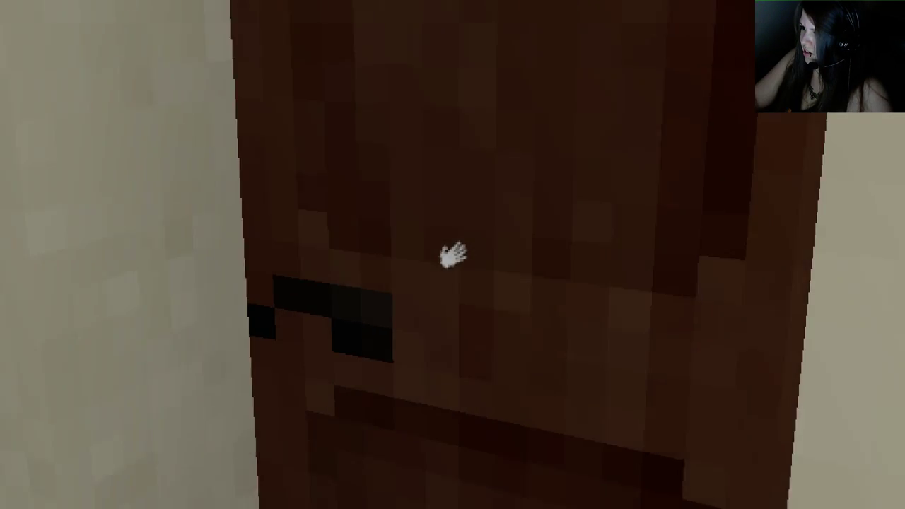
pyautogui.click(453, 255)
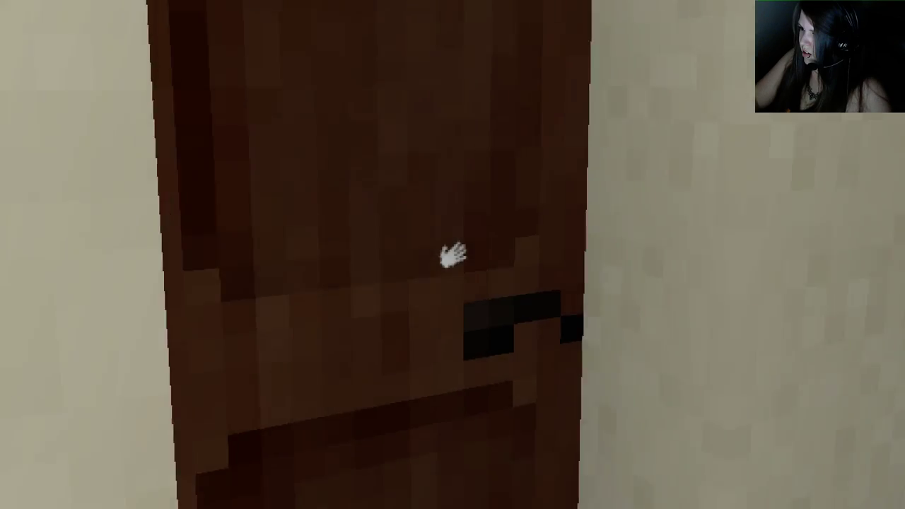
pyautogui.click(453, 254)
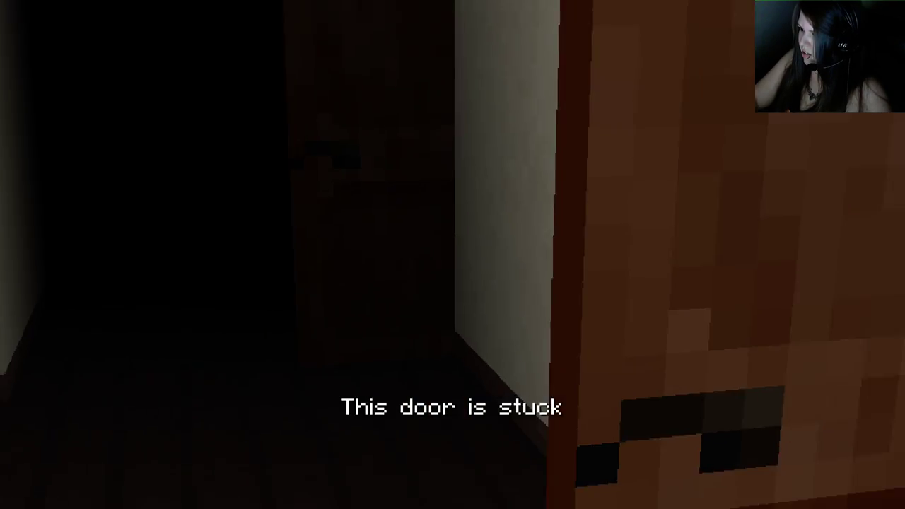
pyautogui.press('w')
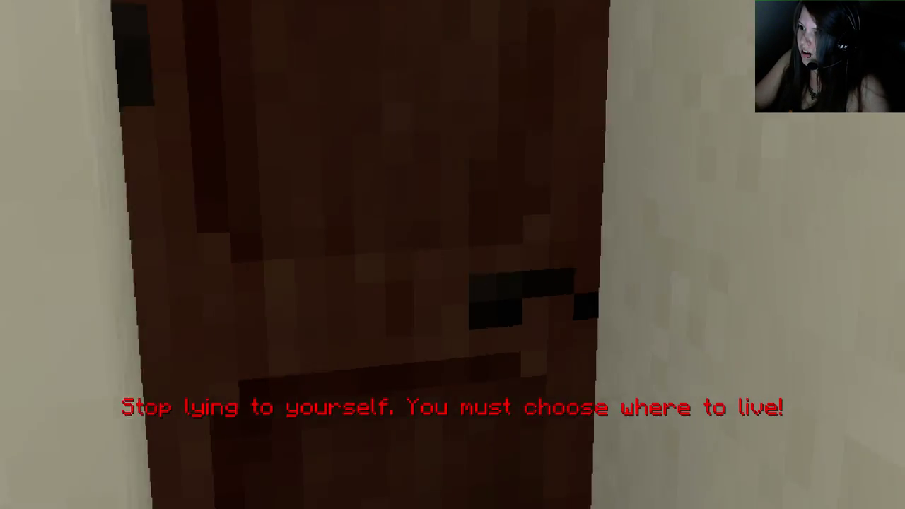
# Open the dark room's door and read the inventory note saying it's not time yet
pyautogui.click(453, 254)
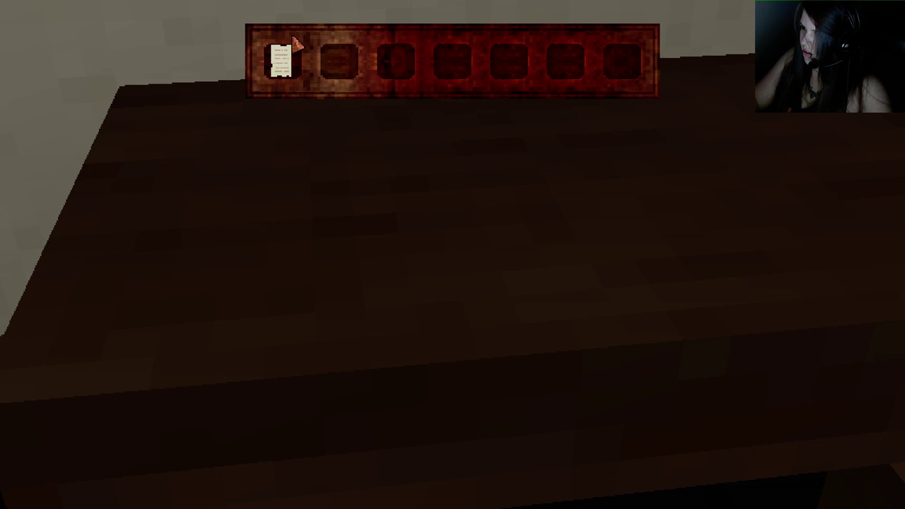
pyautogui.click(287, 59)
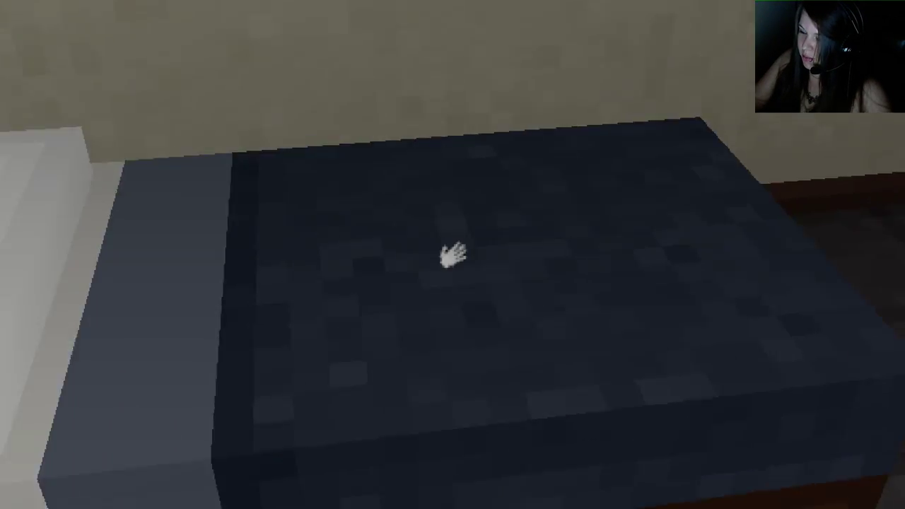
# Inspect the bed, open the door to the hallway, and try the stuck wooden door
pyautogui.click(453, 254)
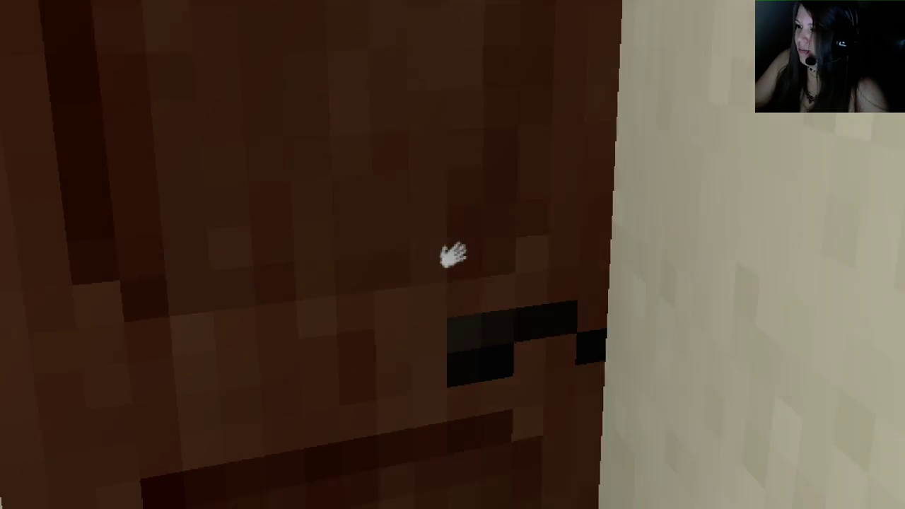
pyautogui.click(452, 255)
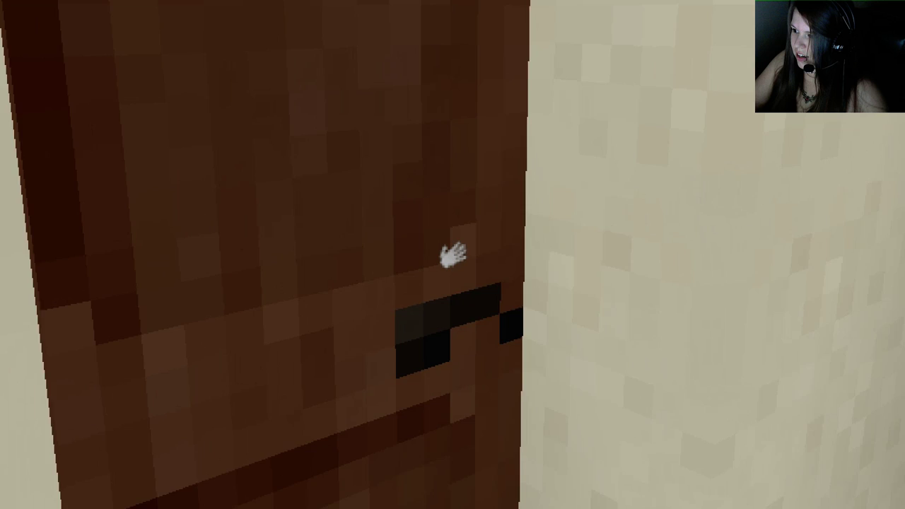
pyautogui.click(453, 254)
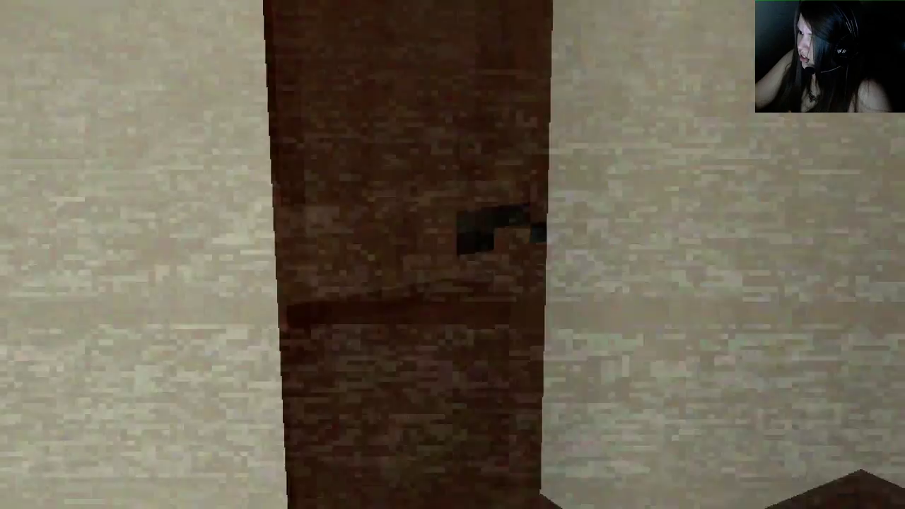
pyautogui.click(453, 255)
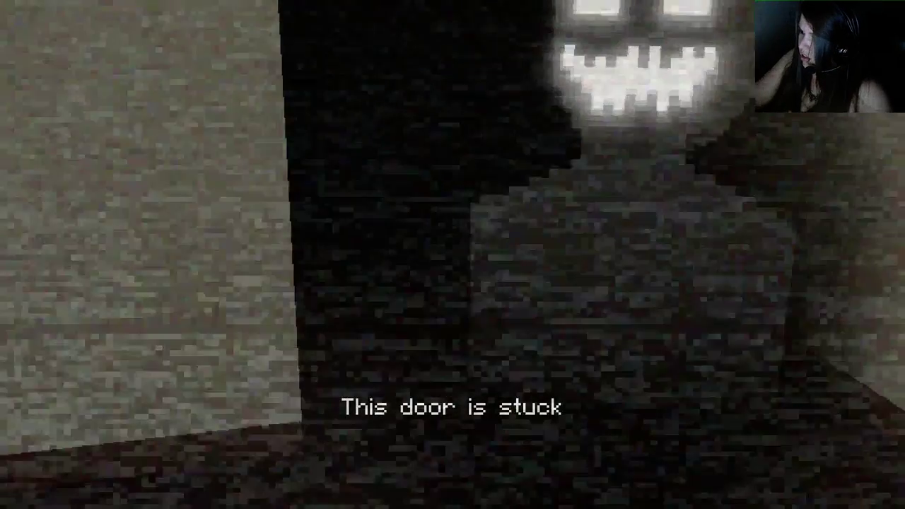